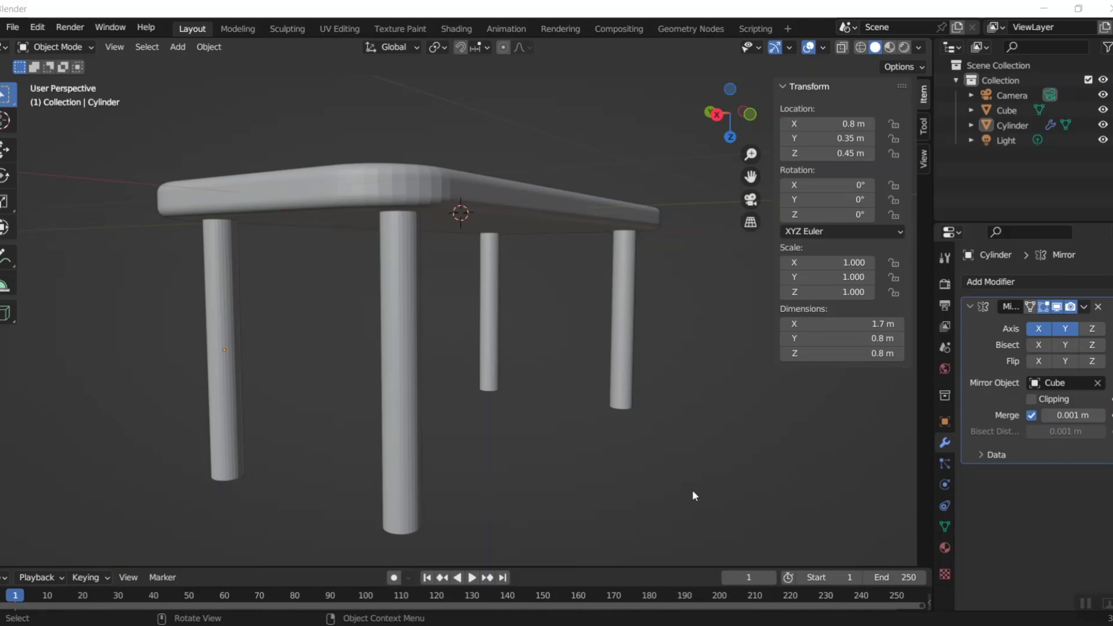
Start a new General file, discarding the unsaved table without saving it.
scroll(406, 198, up, 2)
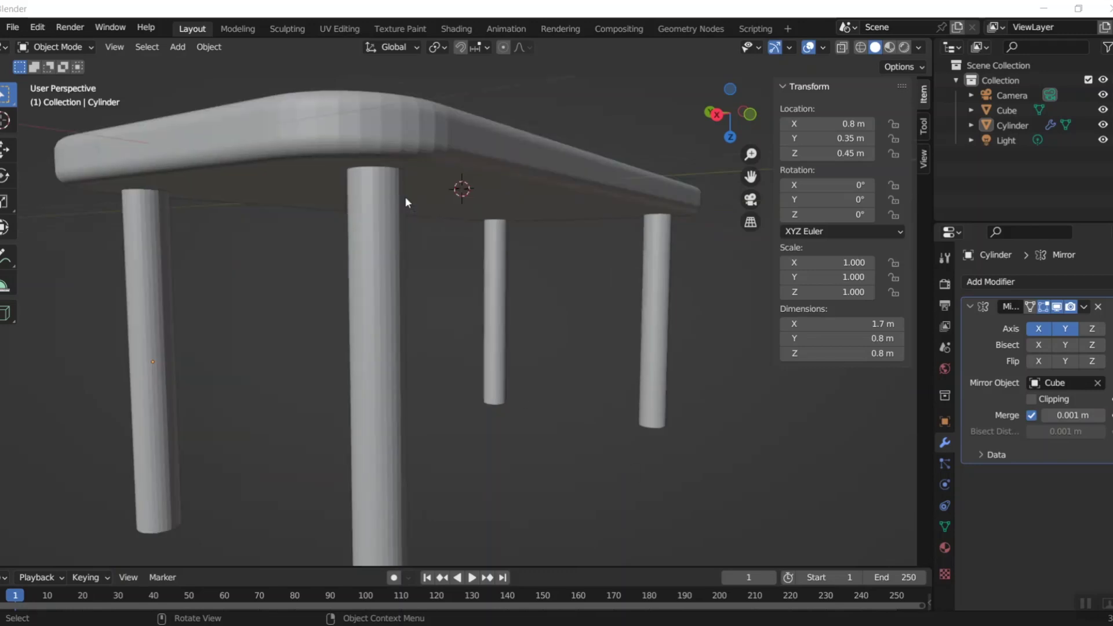
middle_drag(516, 321, 526, 343)
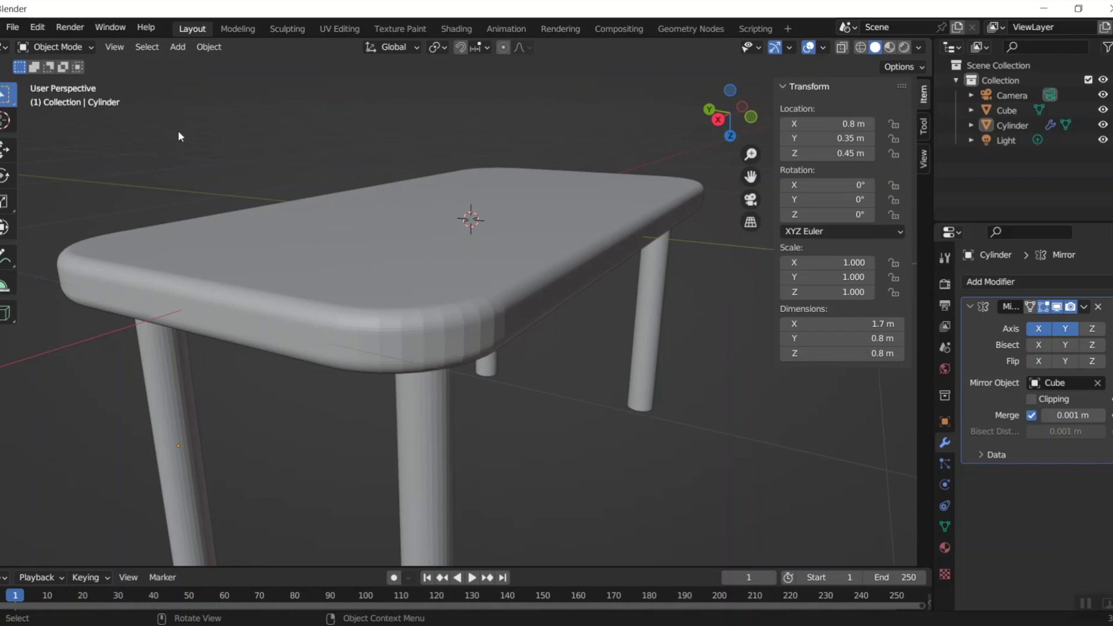
click(13, 27)
mouse_move(46, 44)
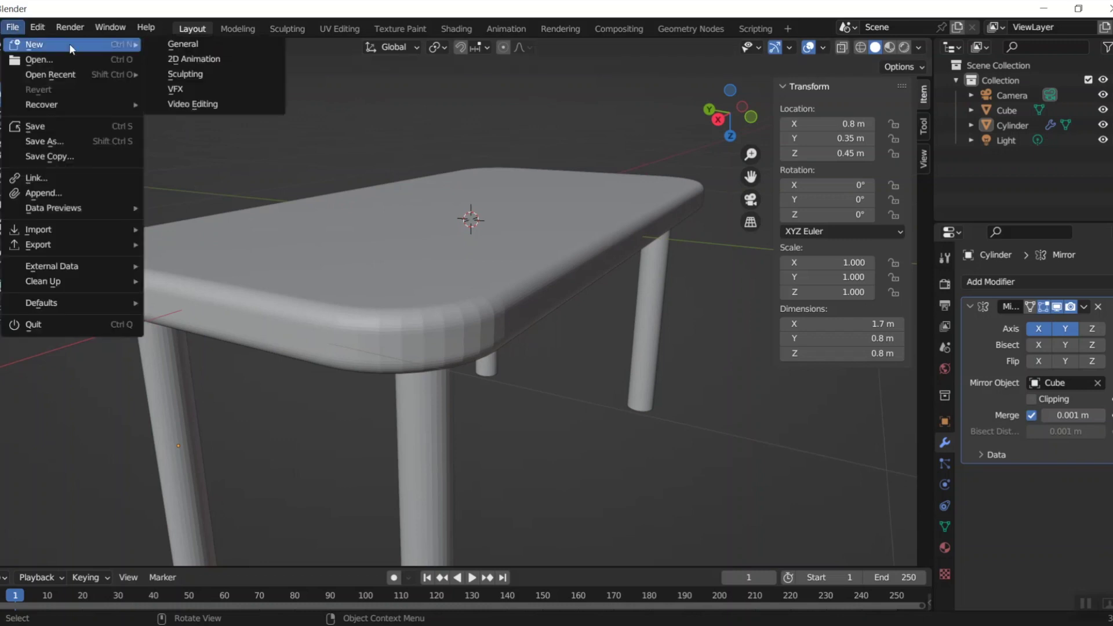
click(223, 47)
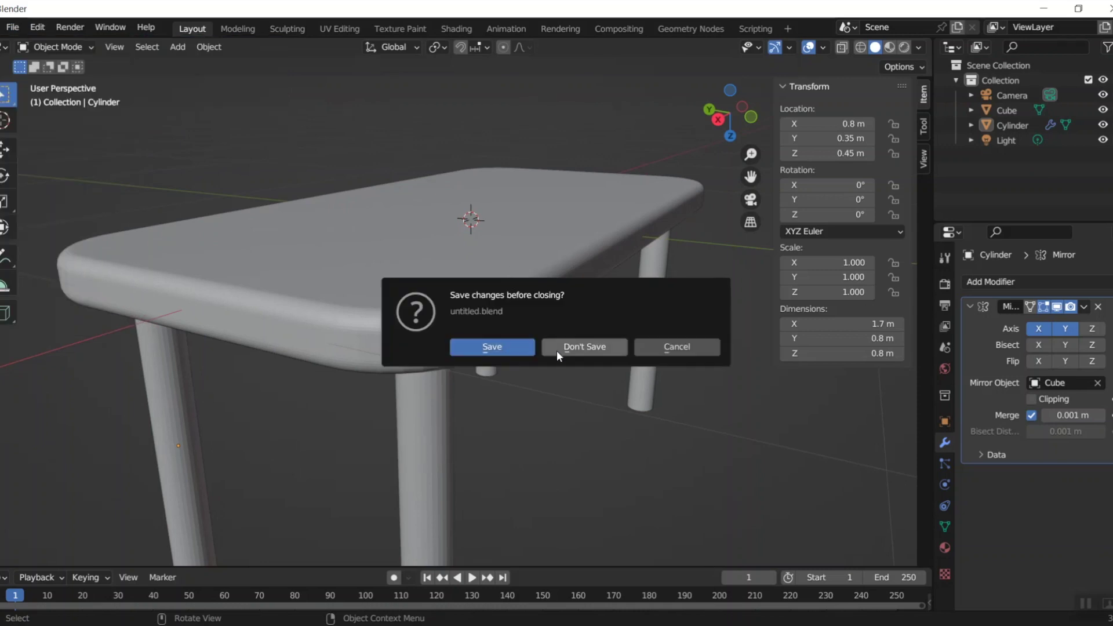
click(575, 347)
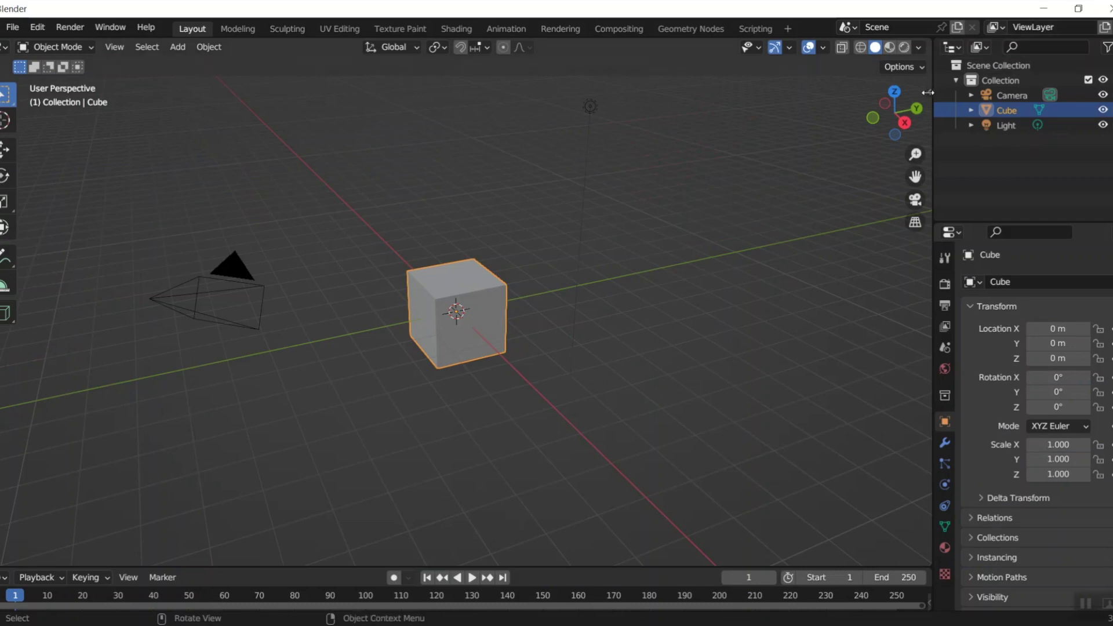
Set the cube's Y dimension to 1 m and Z to 0.1 m in the sidebar.
key(n)
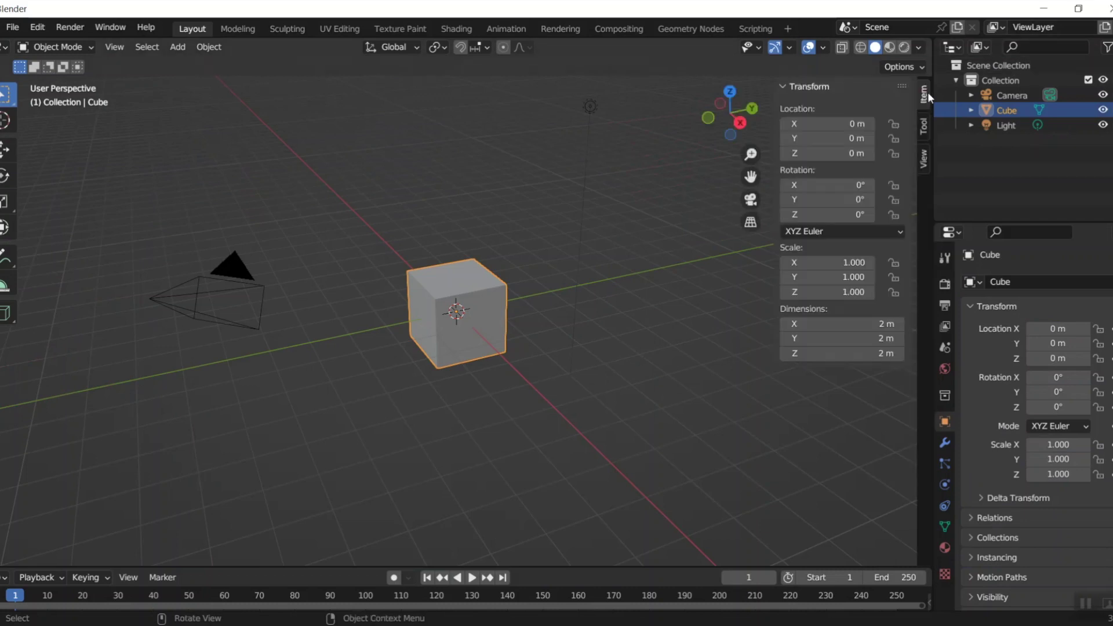
click(855, 340)
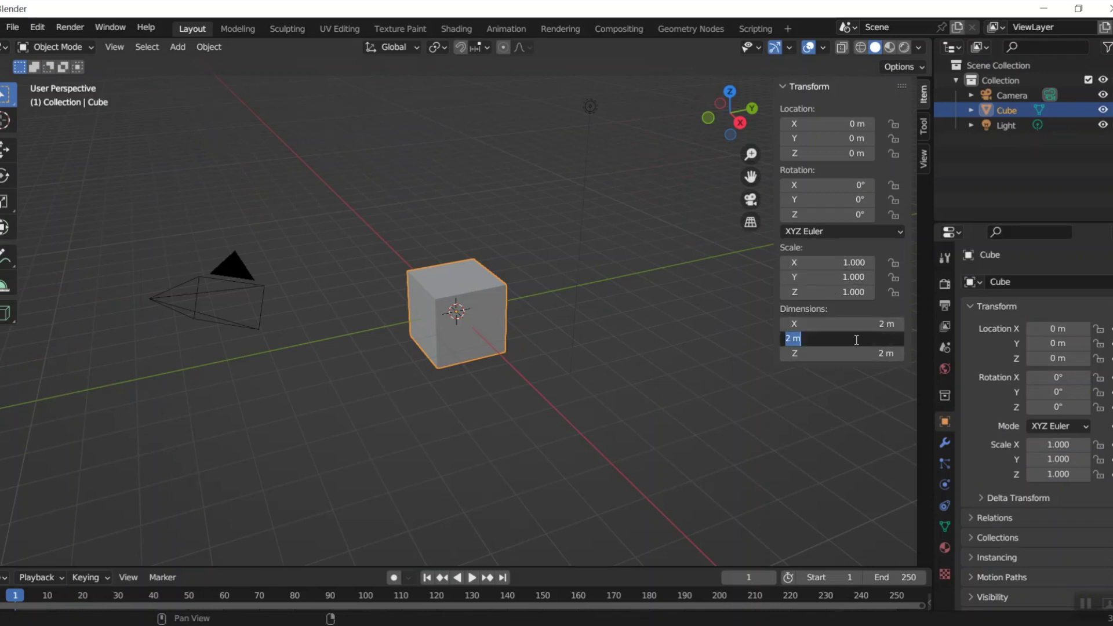
text(1)
key(Tab)
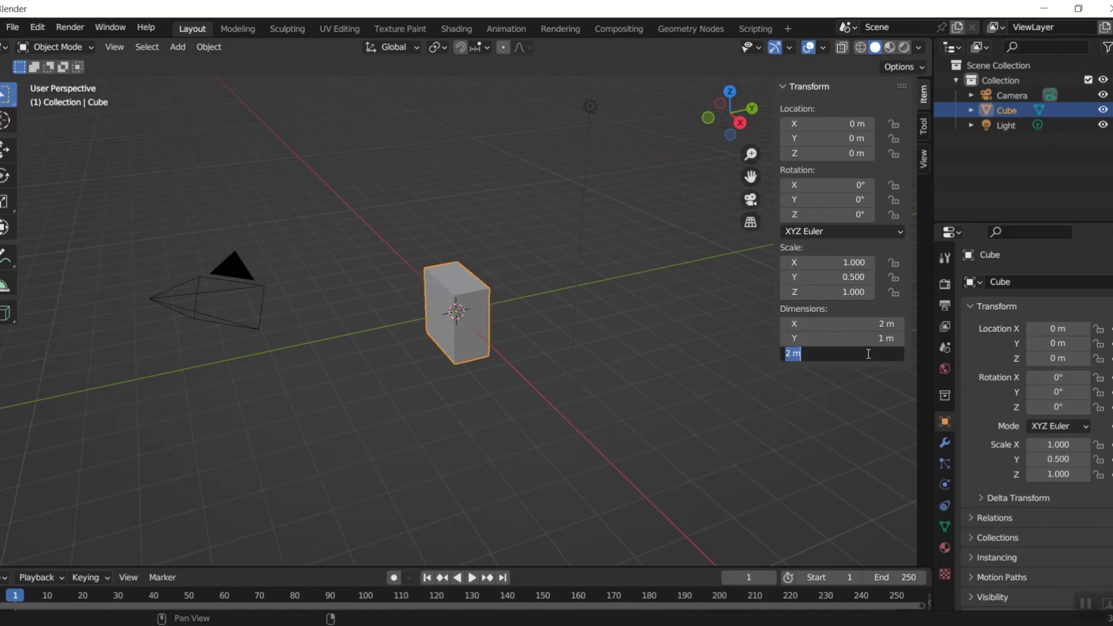
text(0.1)
key(Tab)
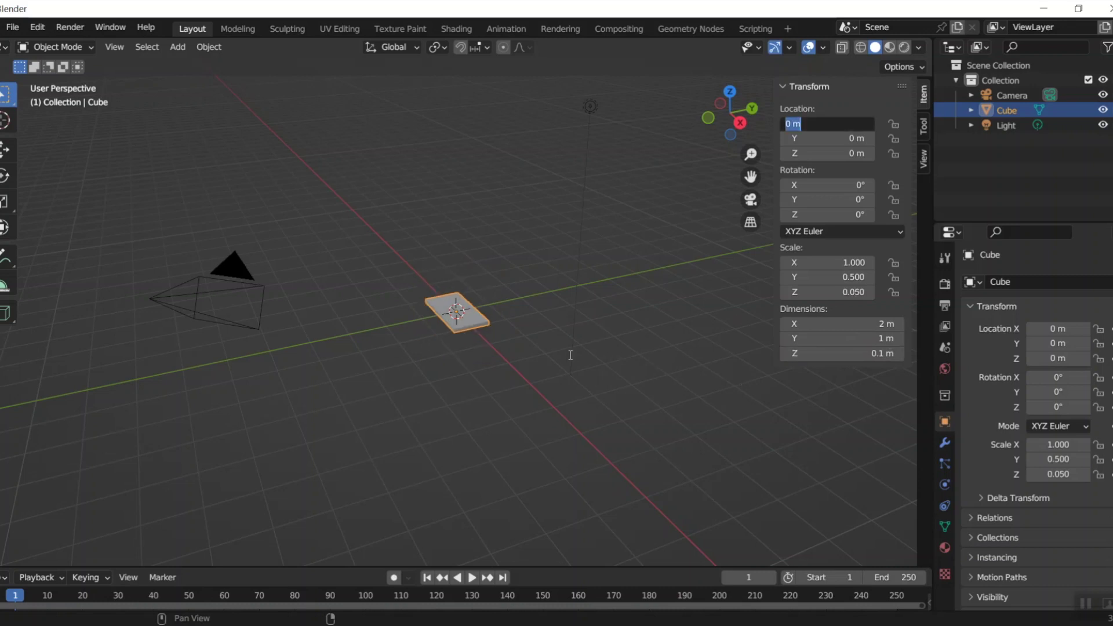
key(Return)
scroll(468, 333, up, 4)
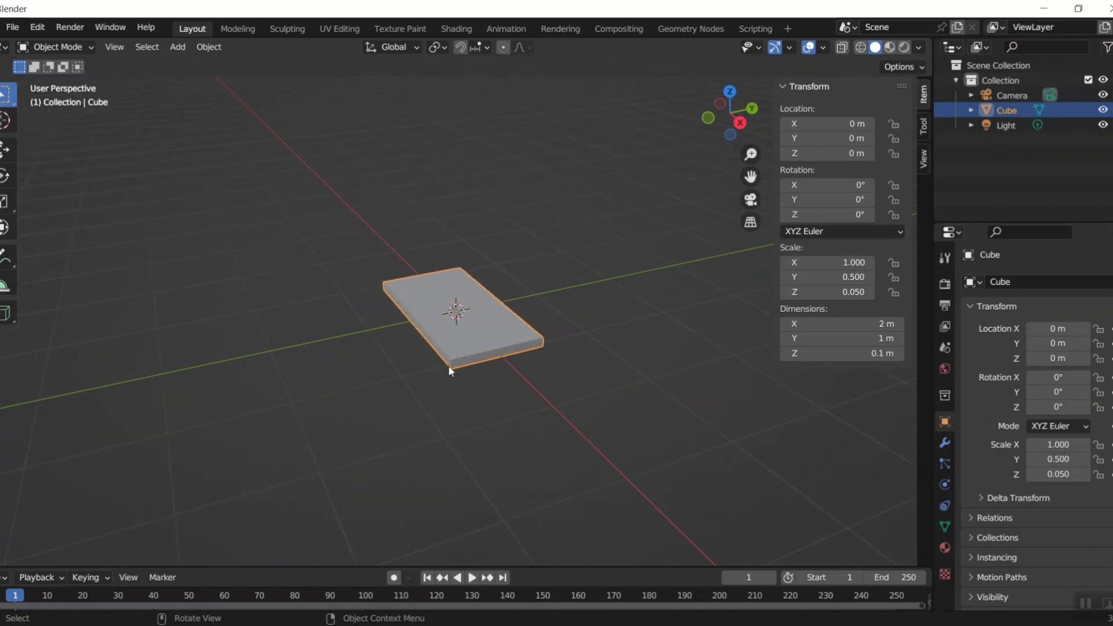
scroll(449, 370, up, 2)
scroll(549, 381, down, 1)
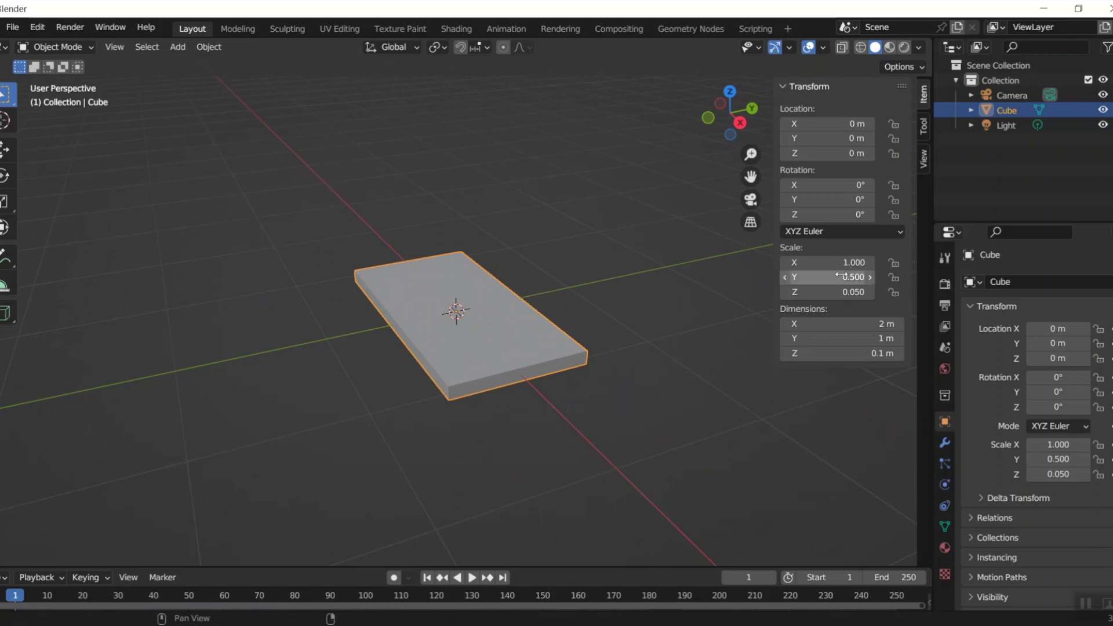
click(945, 444)
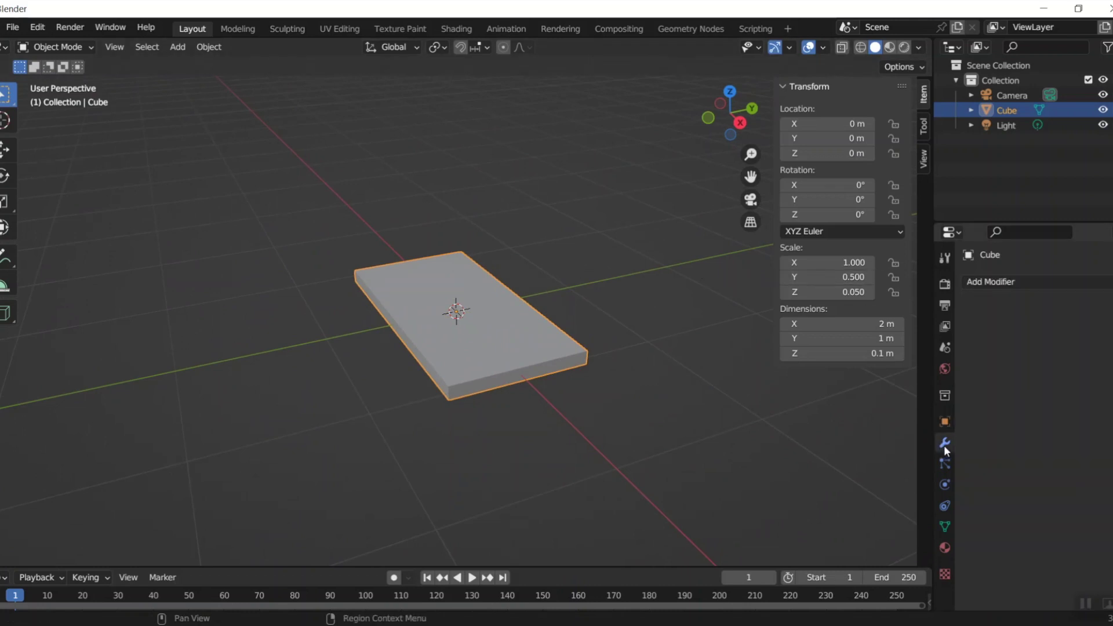
Add a Bevel modifier with 0.2 m amount and 10 segments, then view from top.
click(1009, 283)
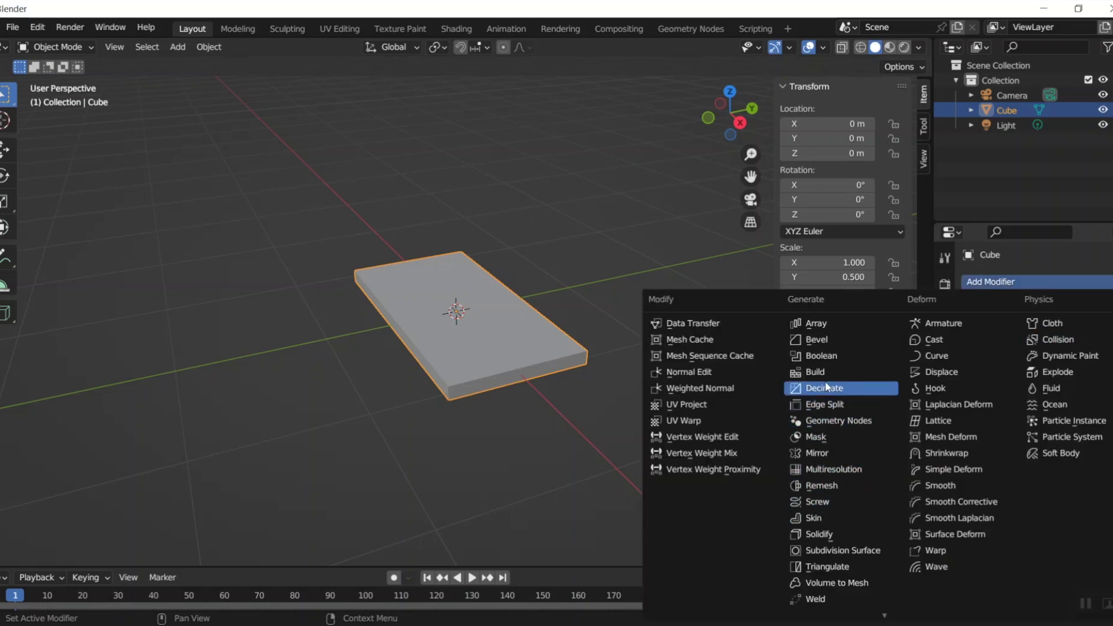
click(817, 339)
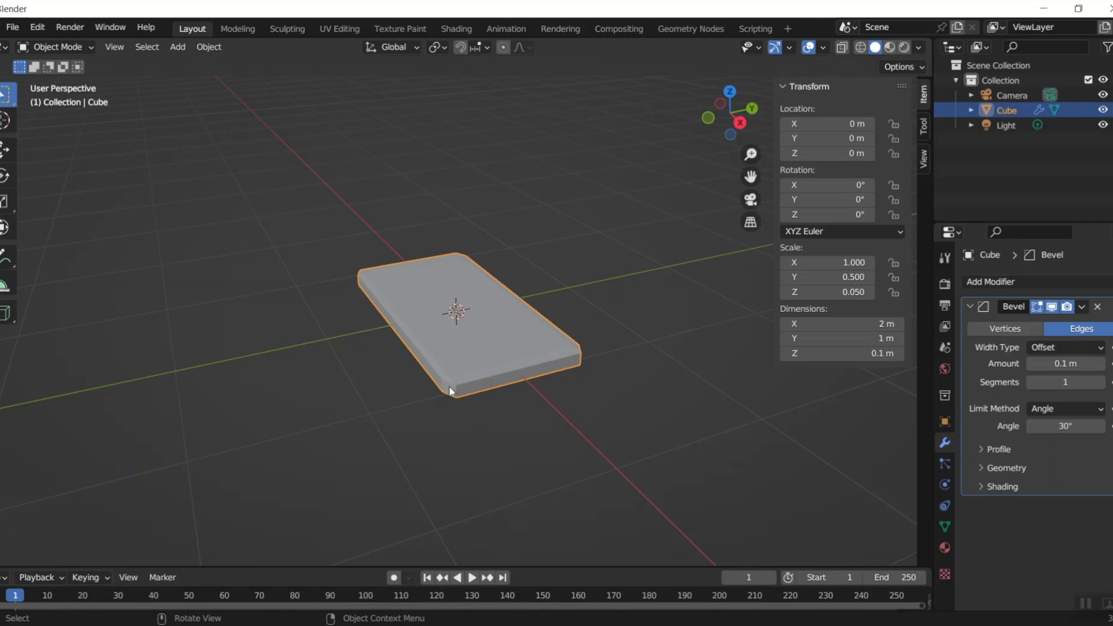
scroll(450, 385, down, 5)
scroll(464, 381, up, 10)
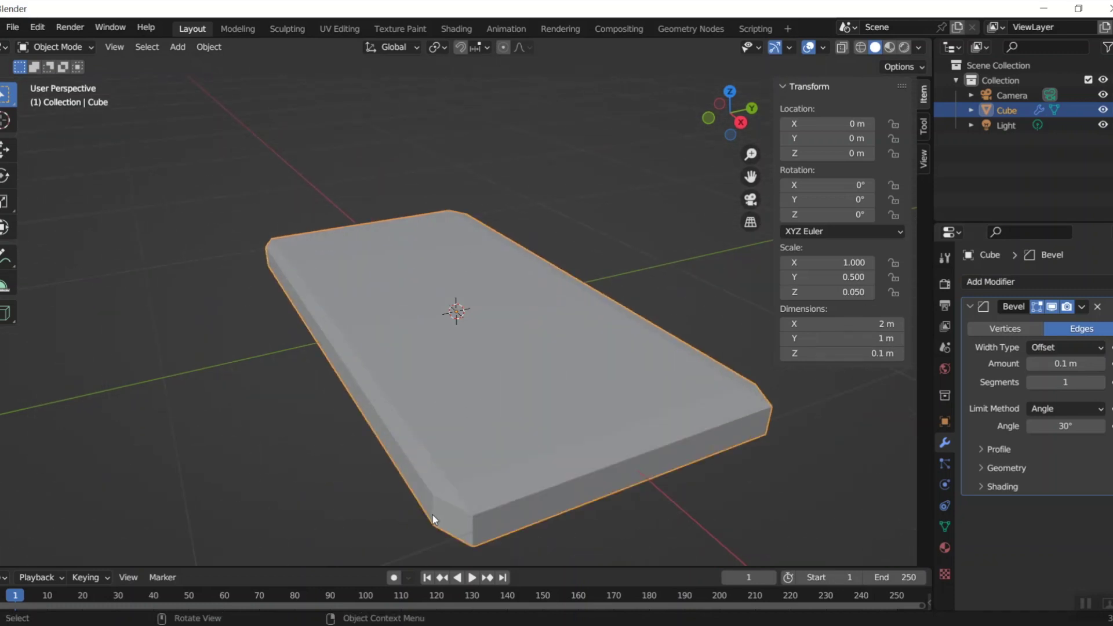
click(1083, 363)
text(0.2)
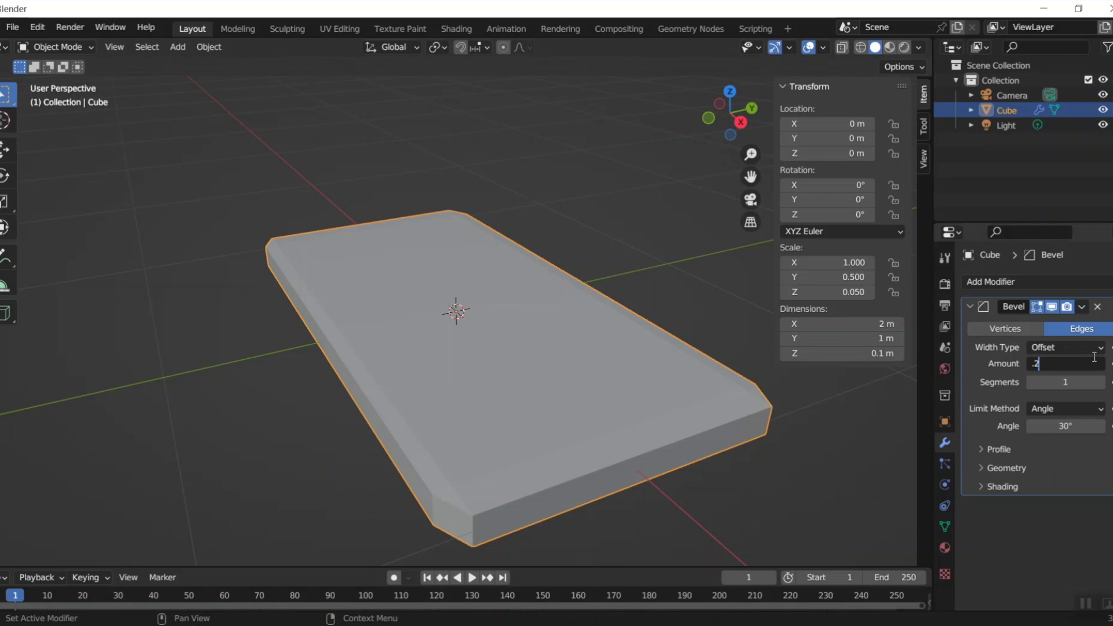
key(Tab)
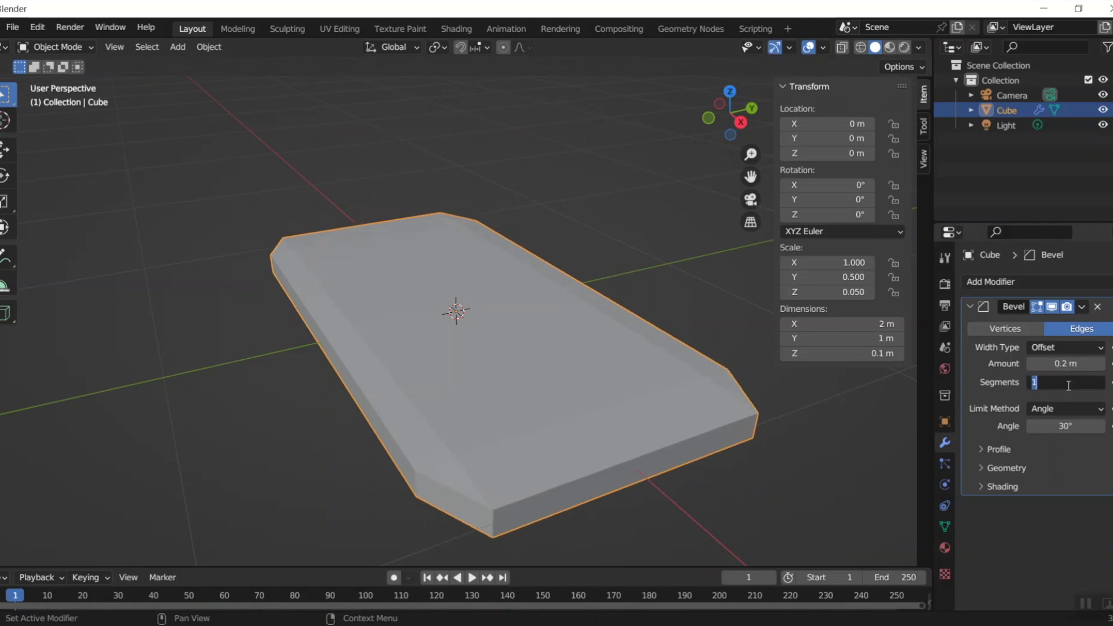
text(10)
key(Tab)
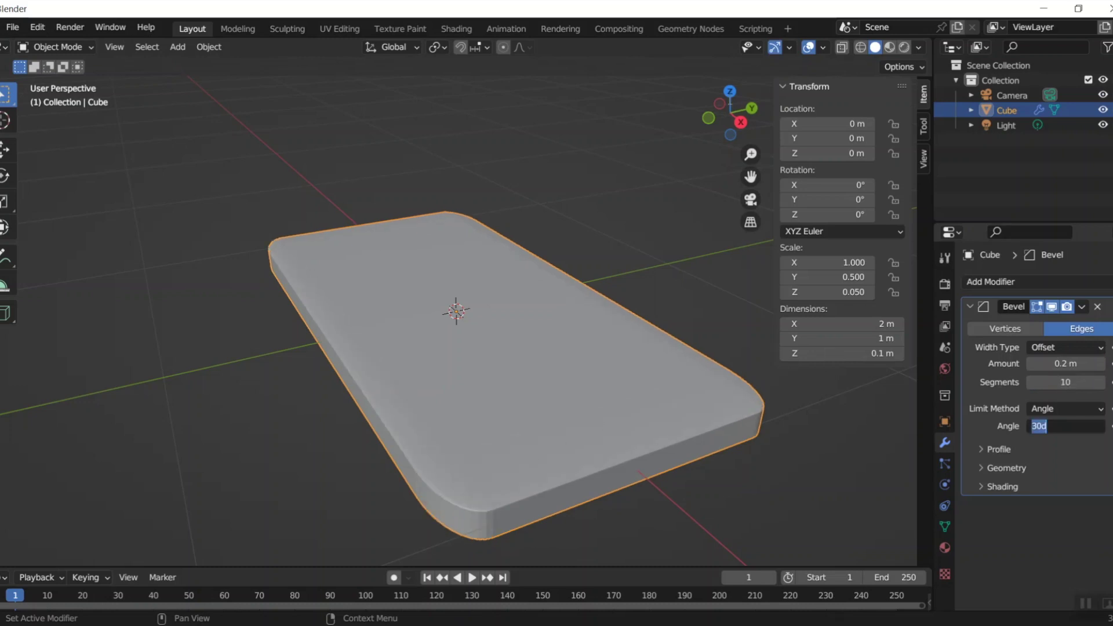
click(730, 91)
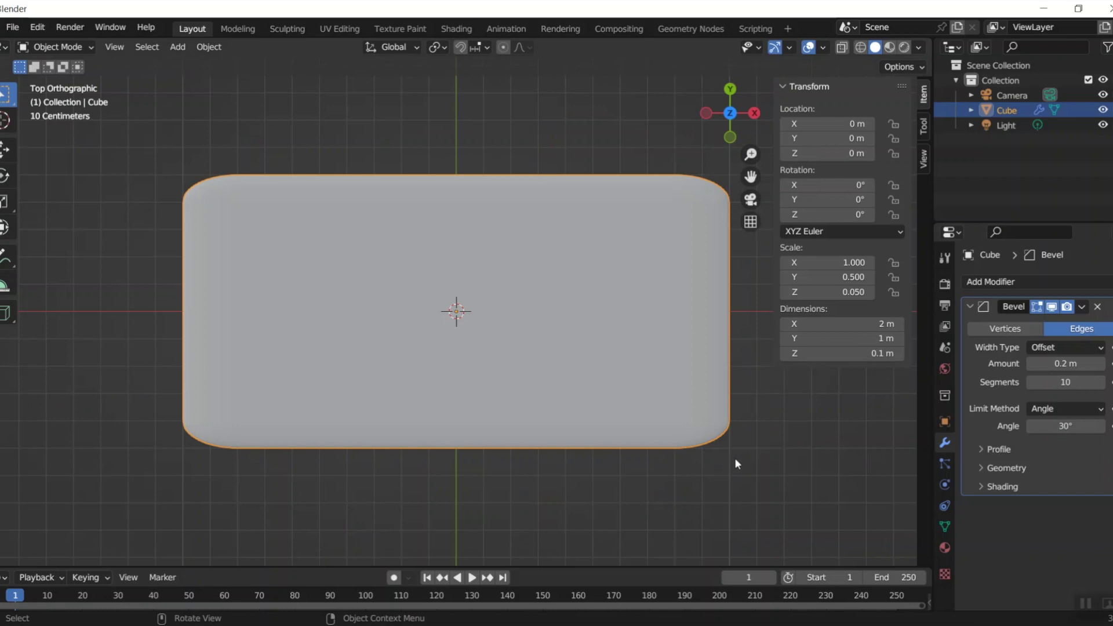
scroll(767, 469, up, 2)
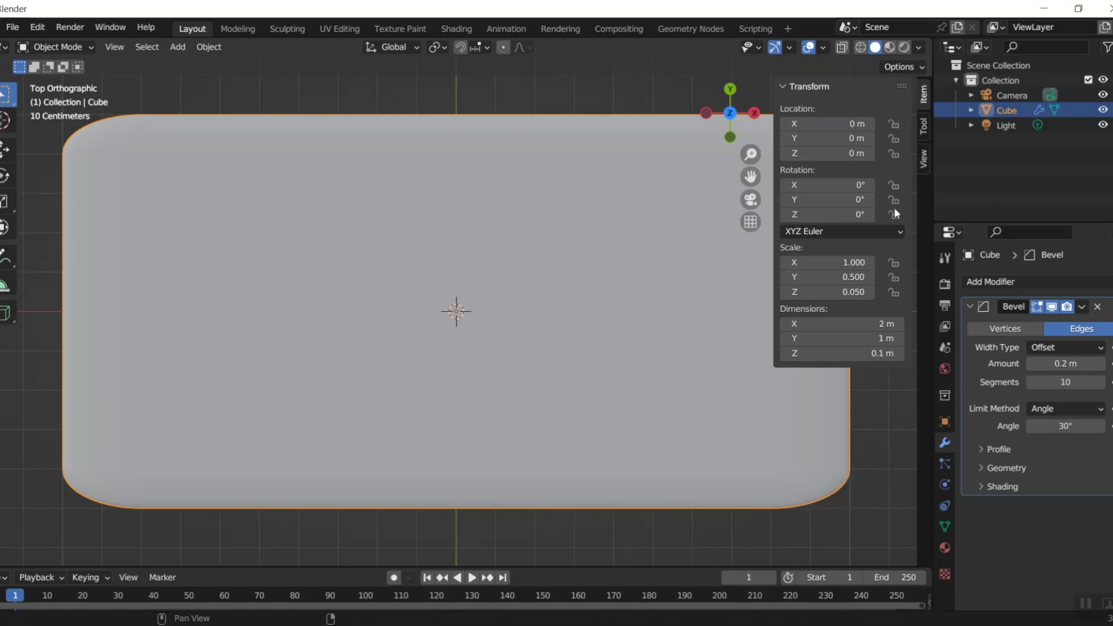
Delete the Bevel modifier to restore sharp corners, then enter Edit Mode.
drag(744, 116, 705, 178)
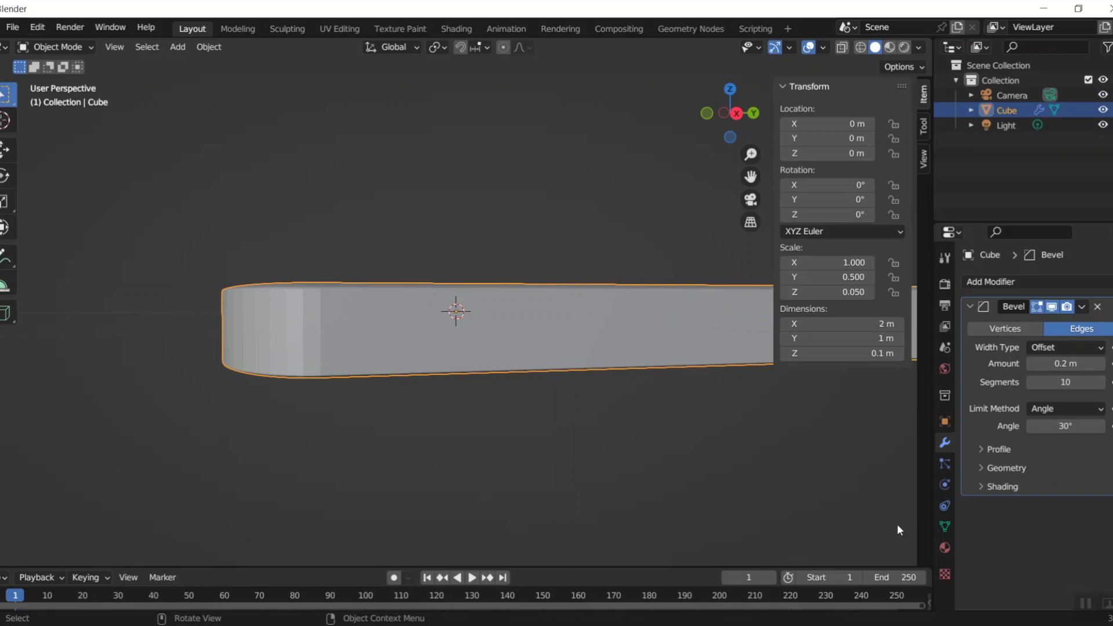
click(1101, 307)
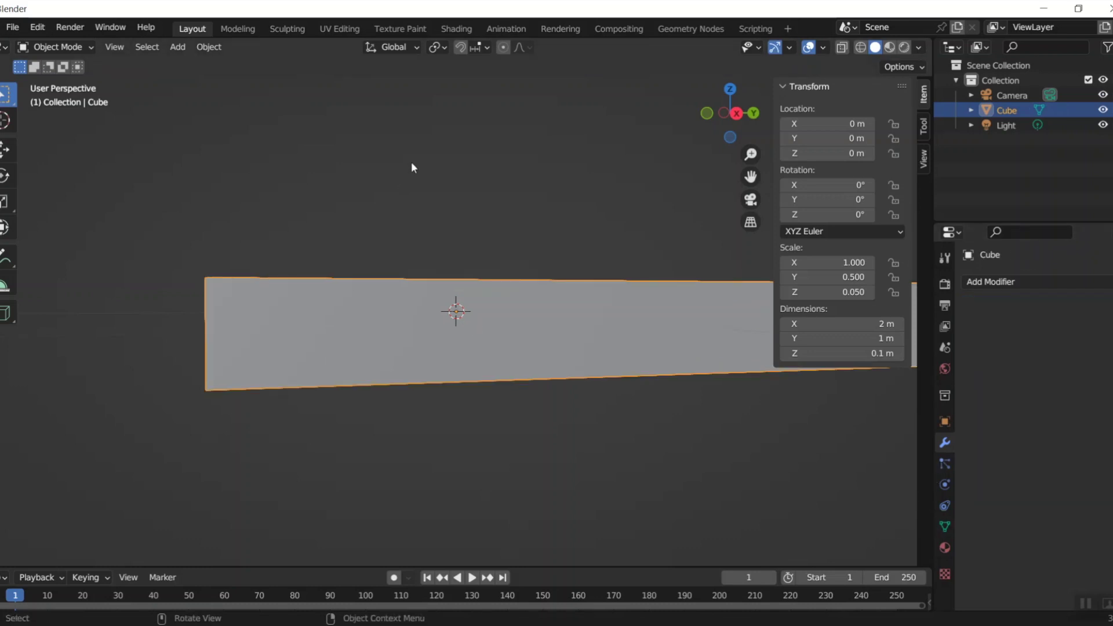
middle_drag(414, 156, 425, 191)
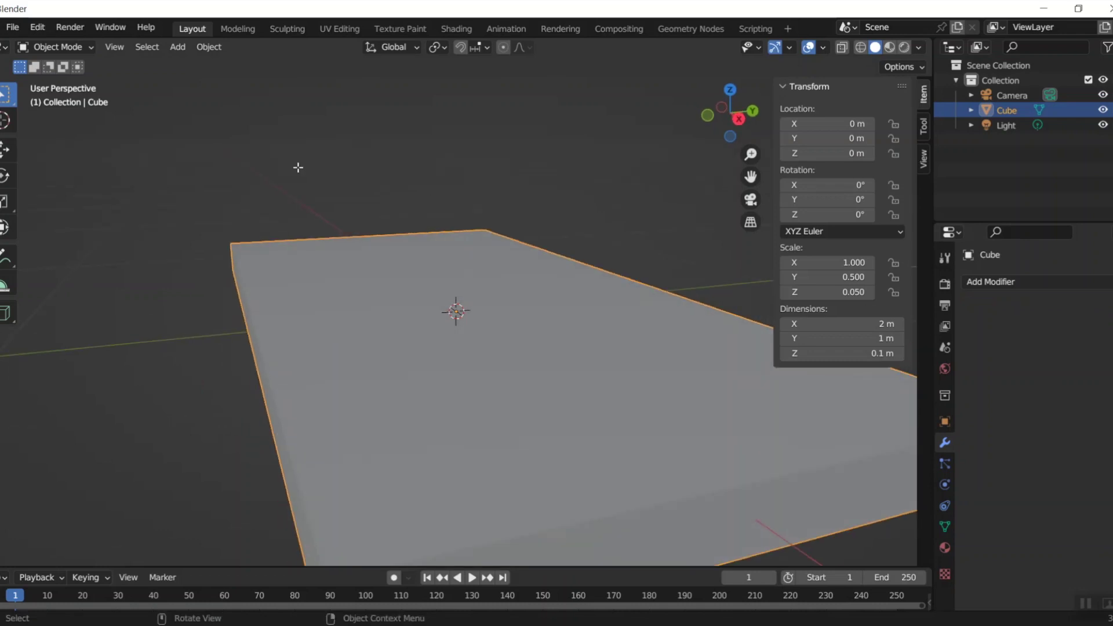
key(Tab)
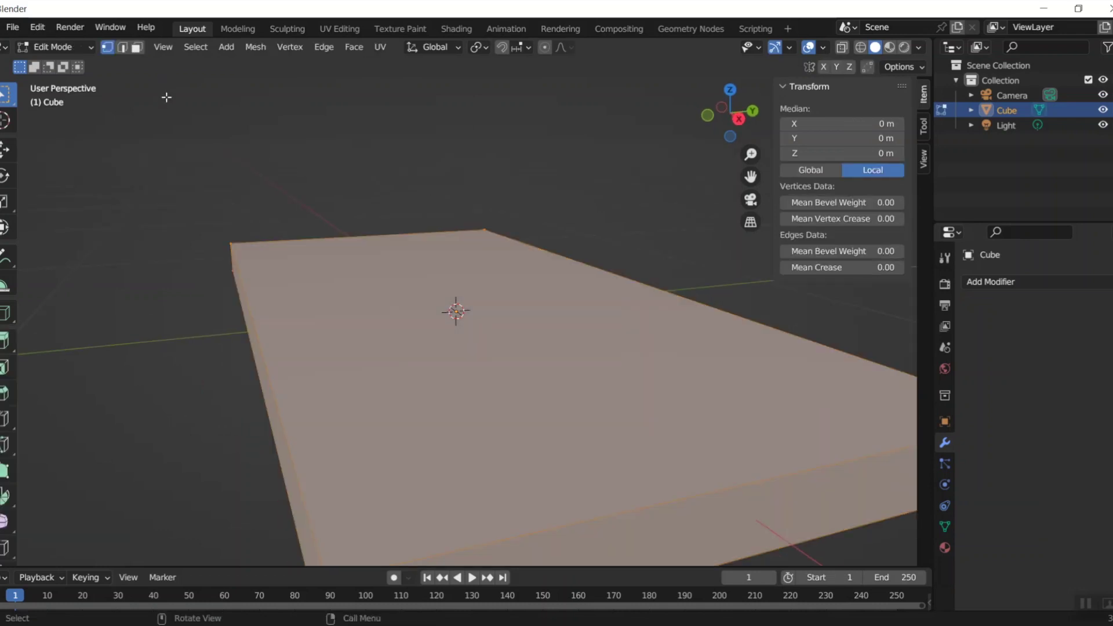
In edge select mode, select the slab's four vertical corner edges.
click(122, 47)
scroll(232, 389, down, 5)
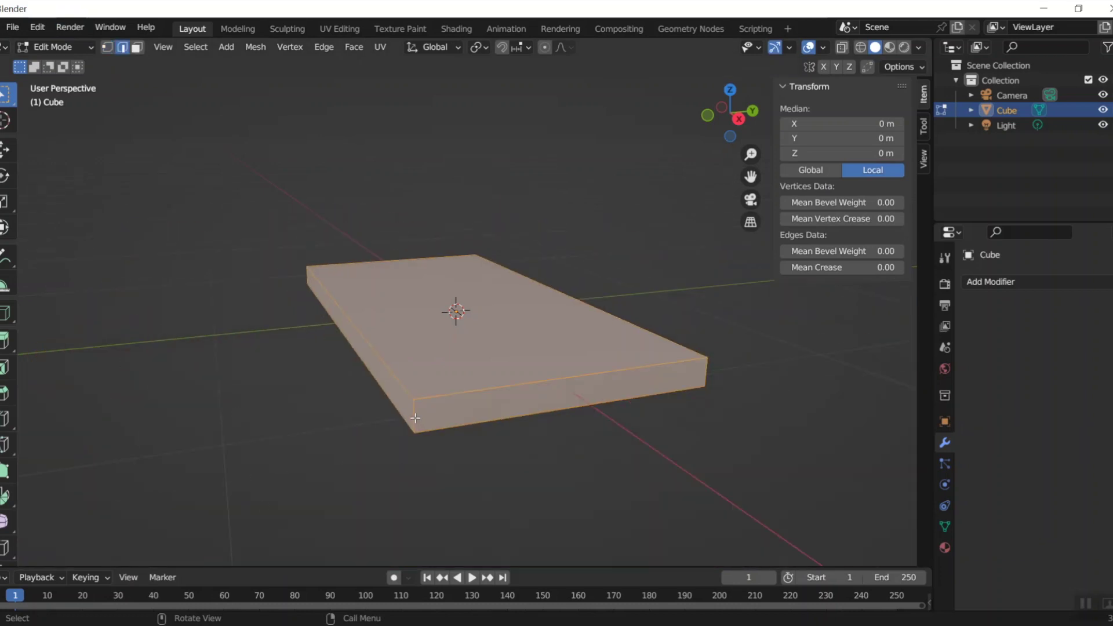
click(415, 417)
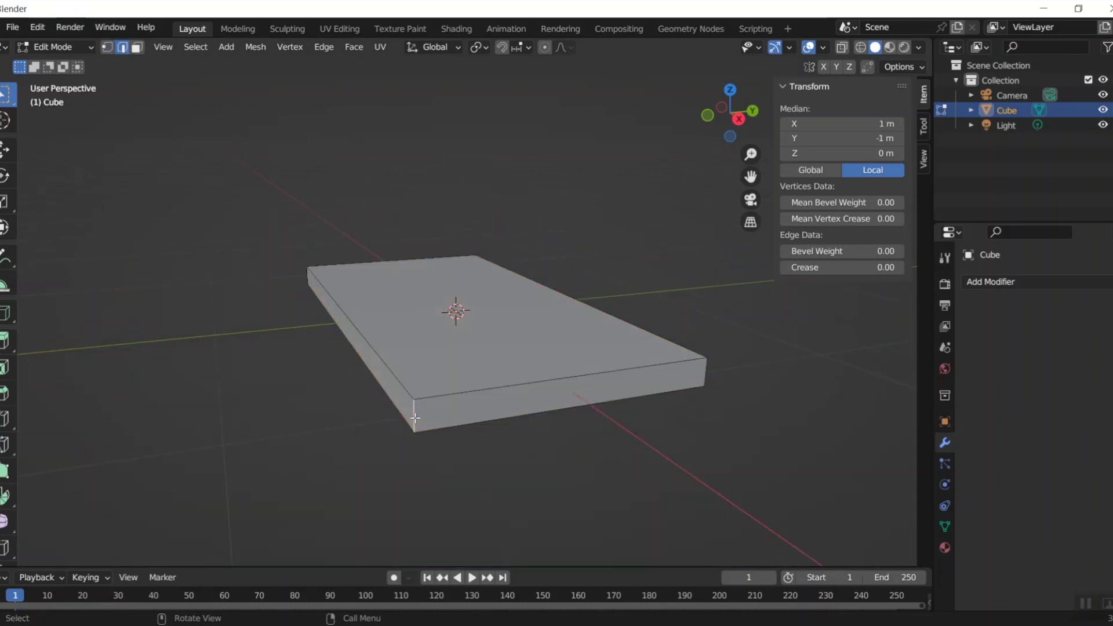
shift+click(706, 374)
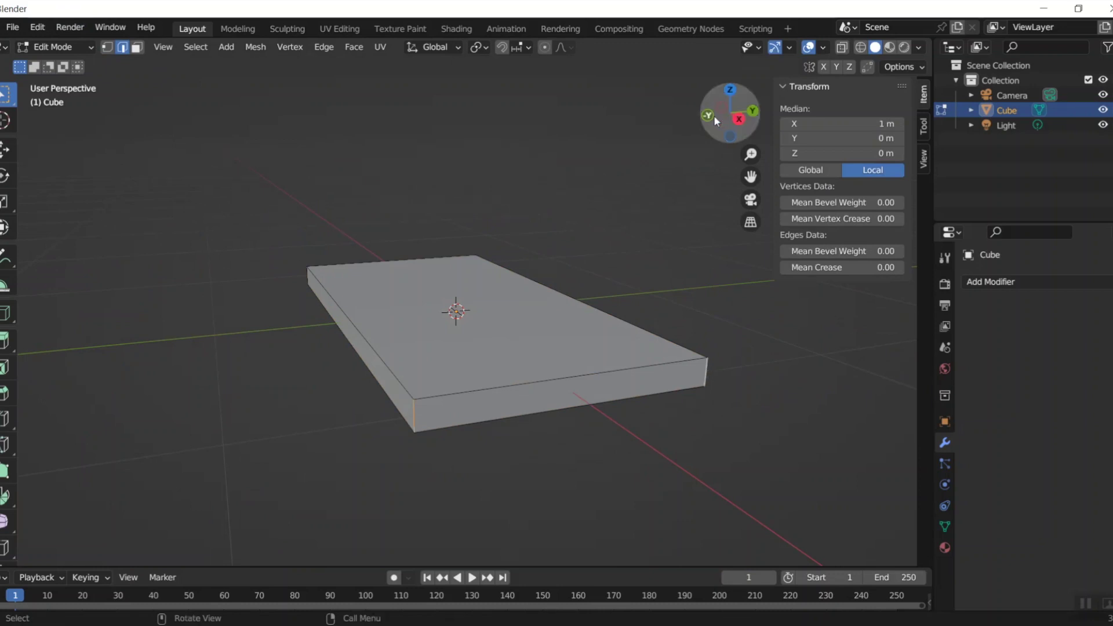
drag(711, 113, 551, 115)
shift+click(501, 414)
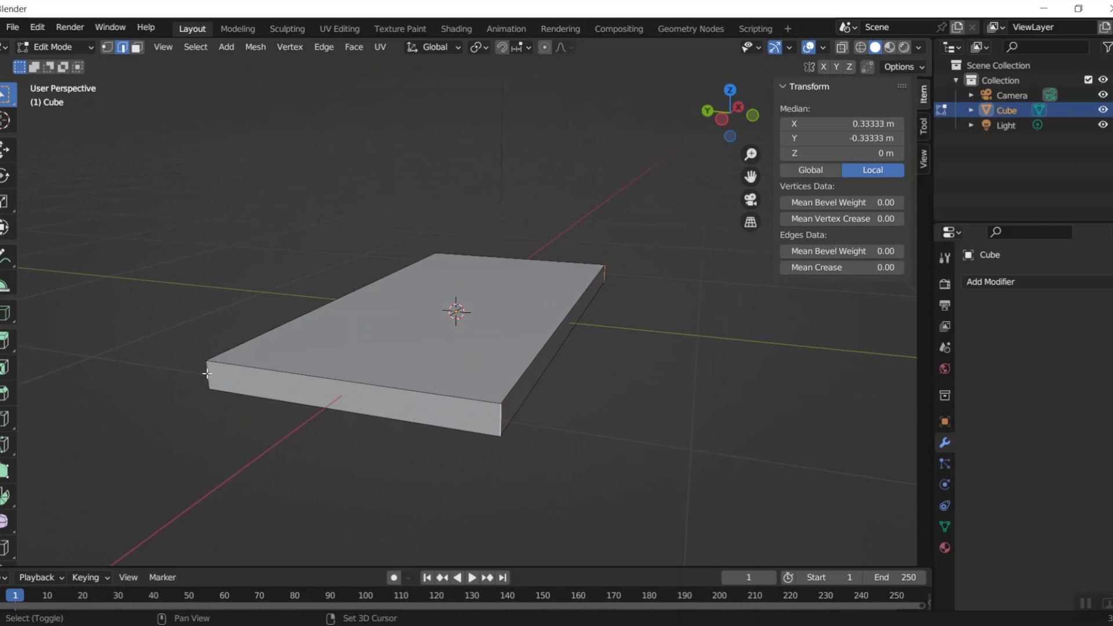
shift+click(207, 374)
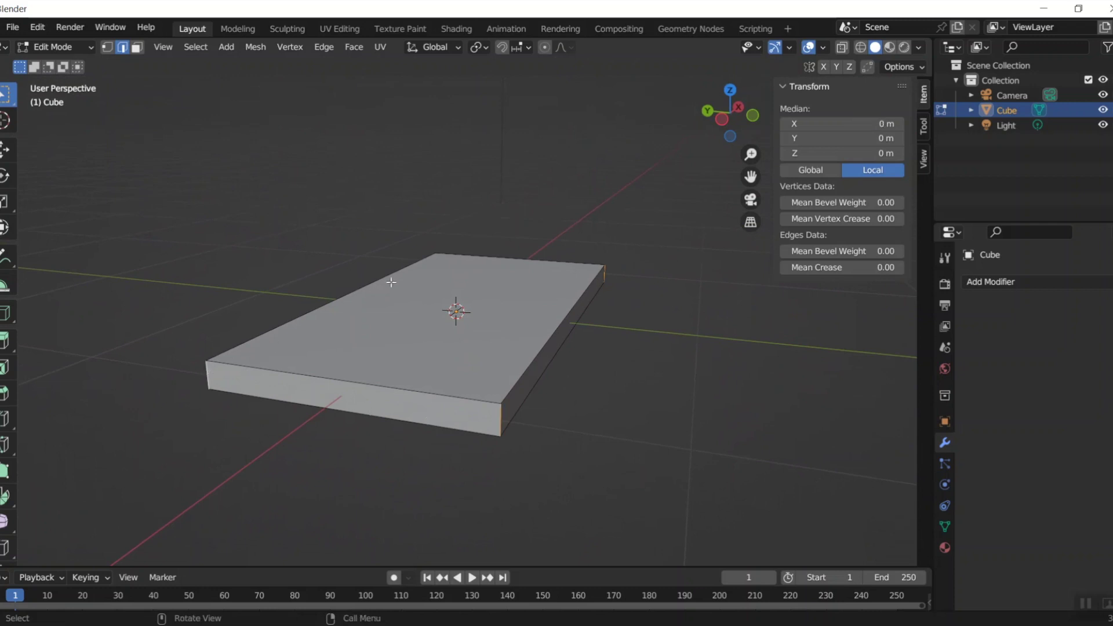
Bevel those corner edges 0.2 m wide with 10 segments, keeping shape 0.5.
click(3, 399)
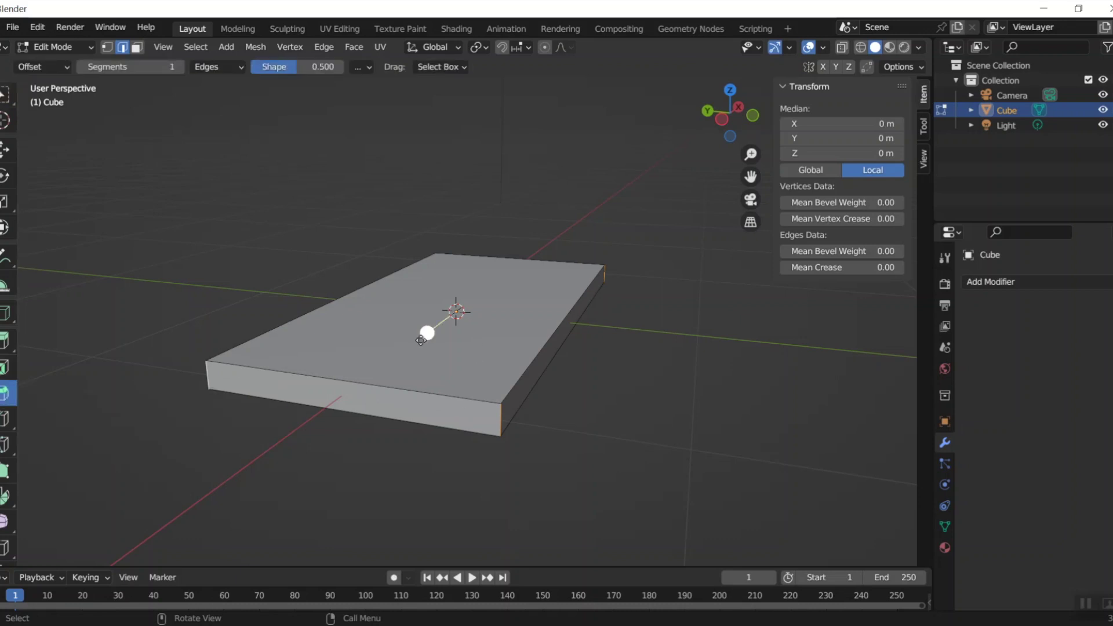
drag(428, 335, 405, 356)
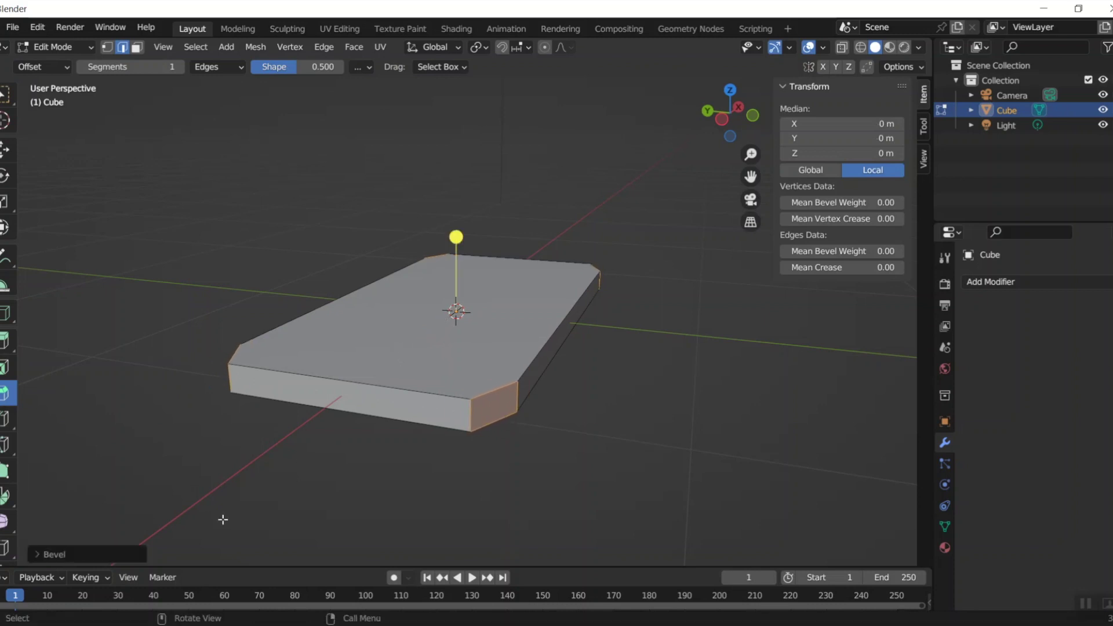
click(64, 555)
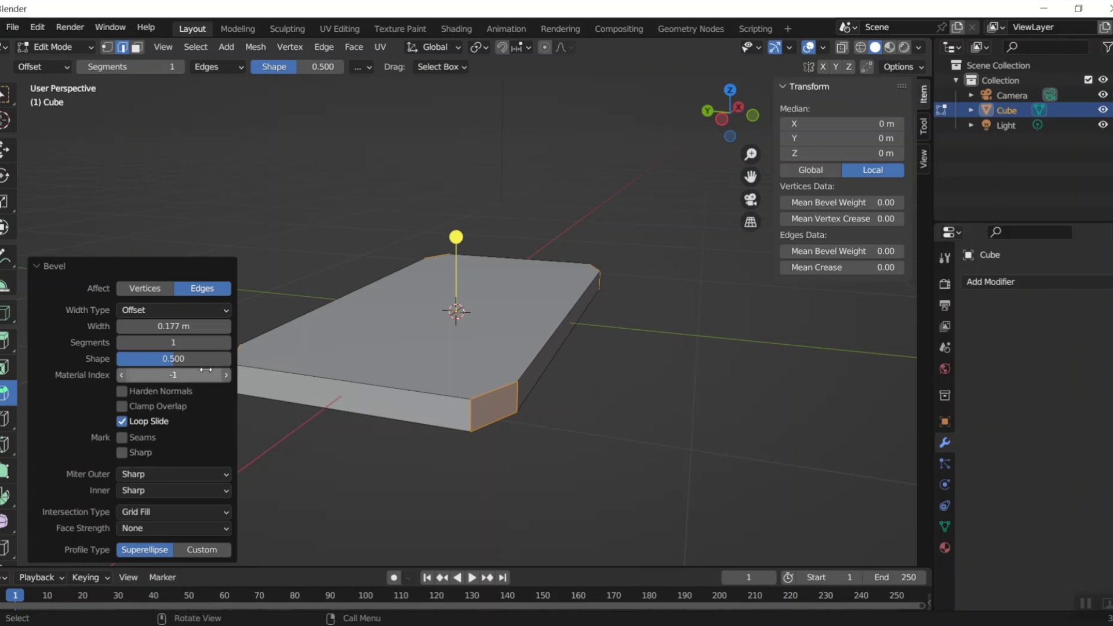
click(187, 328)
key(BackSpace)
text(.2)
key(Tab)
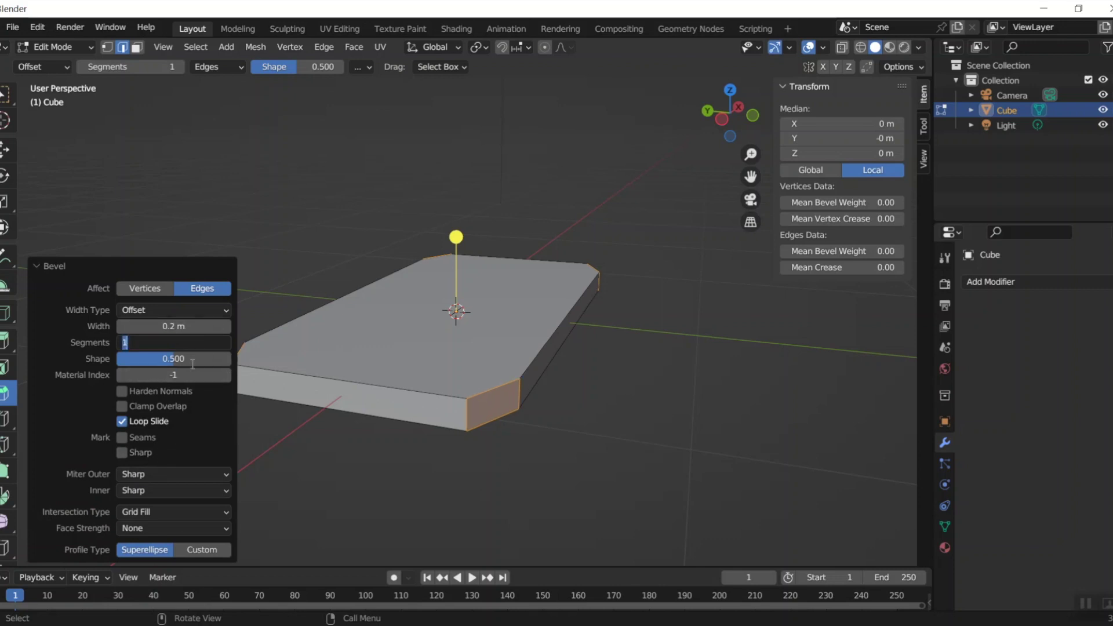
text(10)
key(Tab)
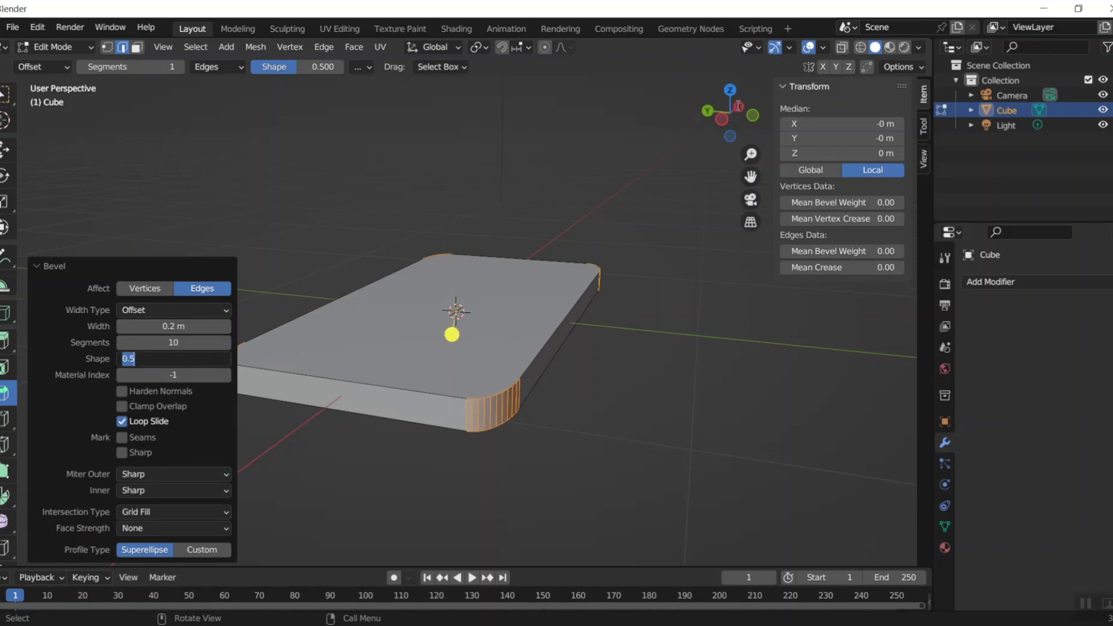
key(Return)
drag(729, 99, 752, 109)
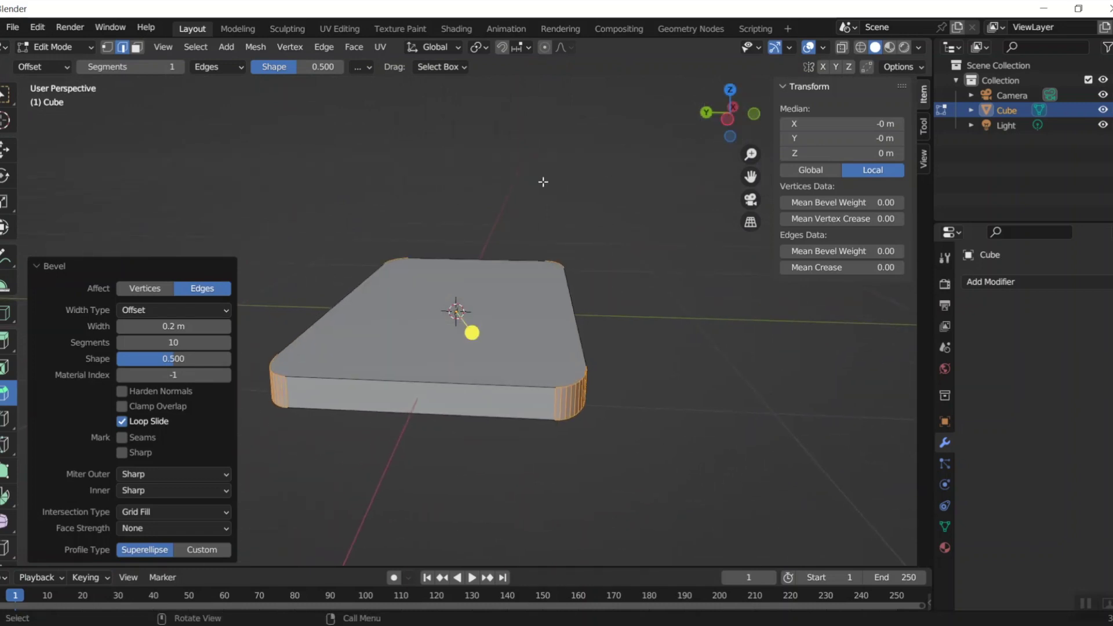
click(462, 223)
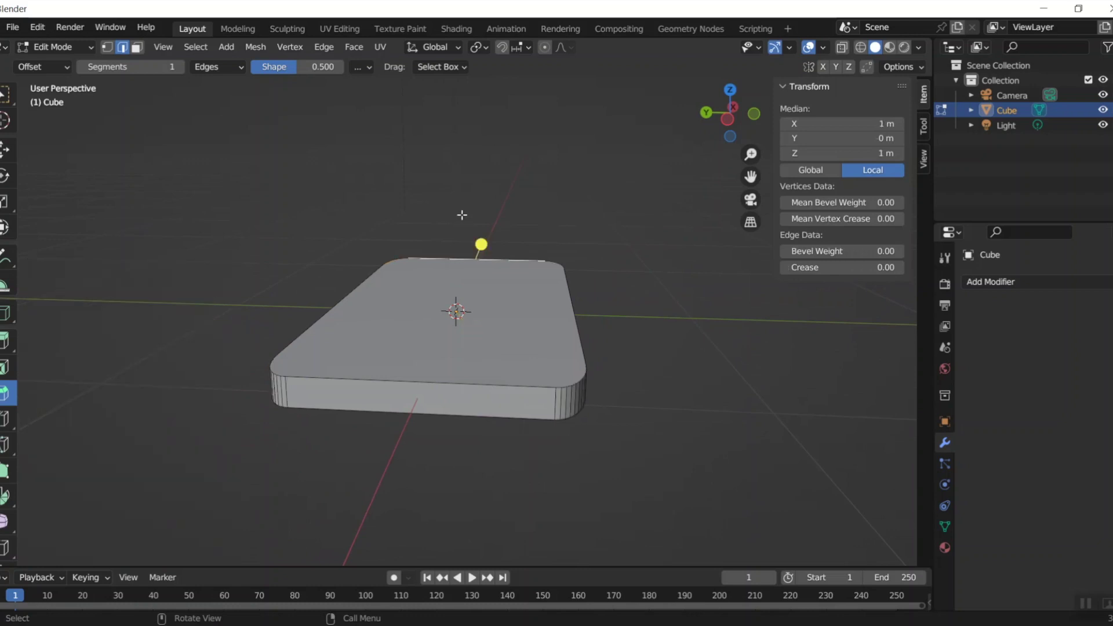
Undo the corner bevel and apply the slab's rotation and scale in Object Mode.
key(ctrl+z)
key(ctrl+z)
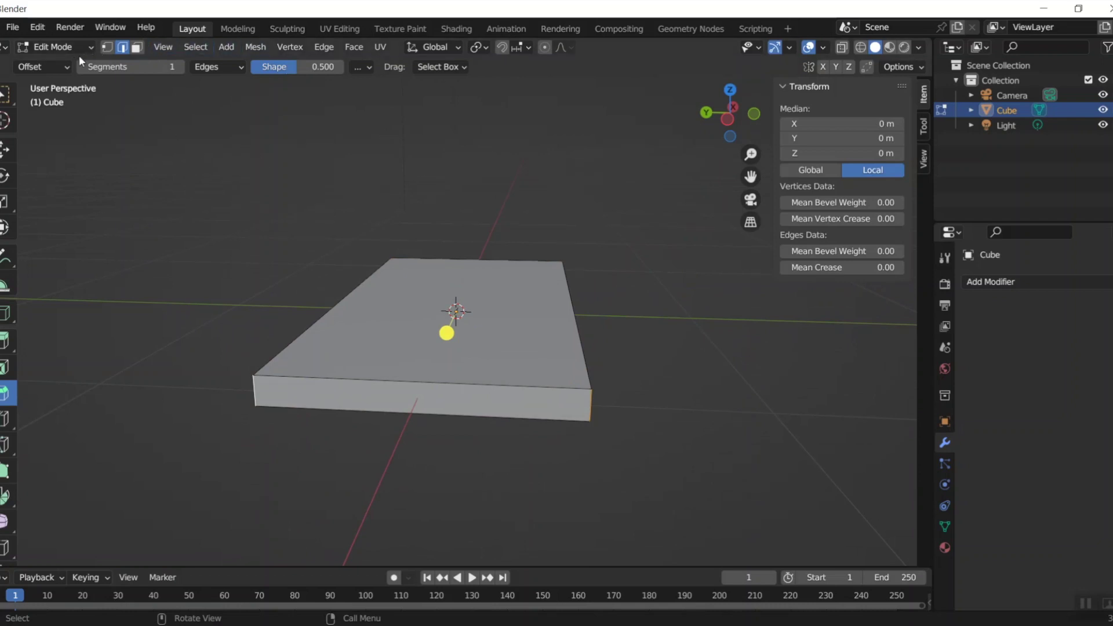
key(Tab)
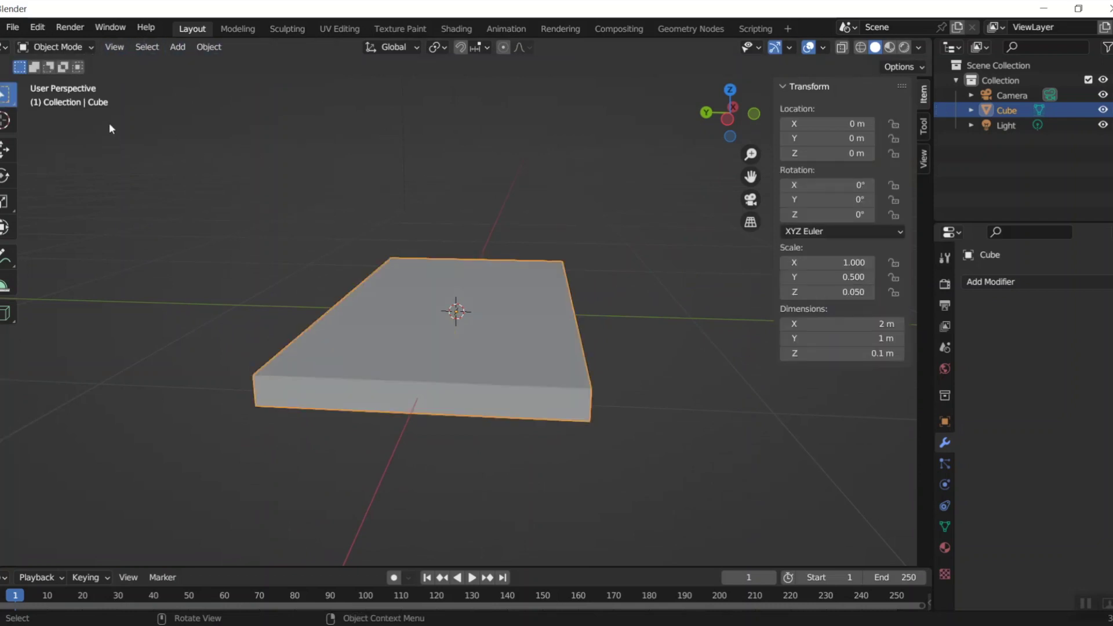
click(210, 48)
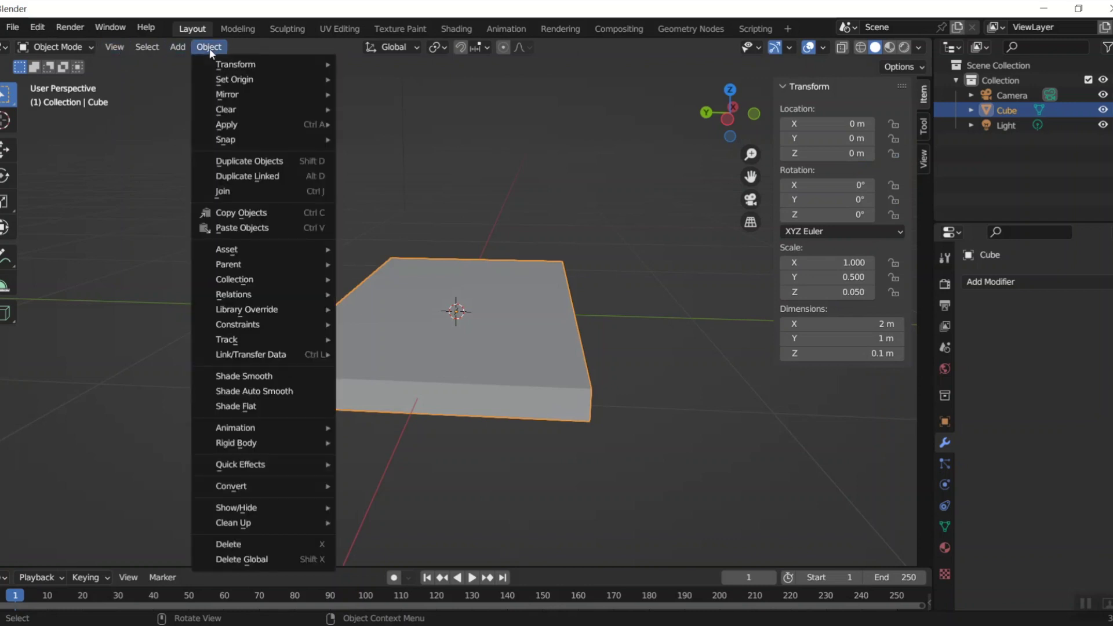
mouse_move(251, 125)
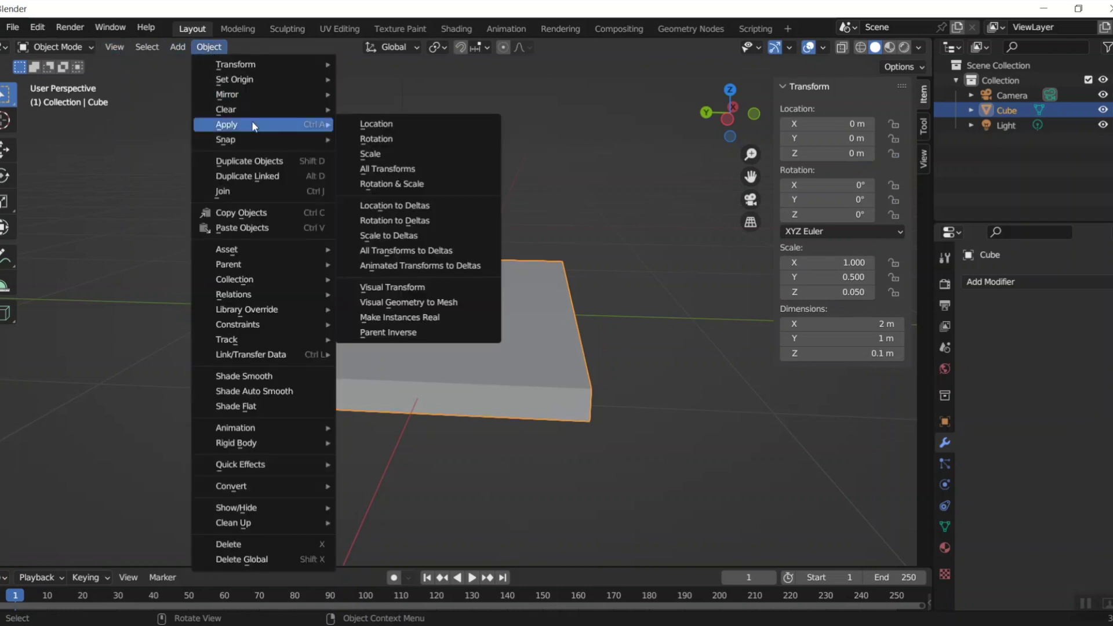
click(406, 184)
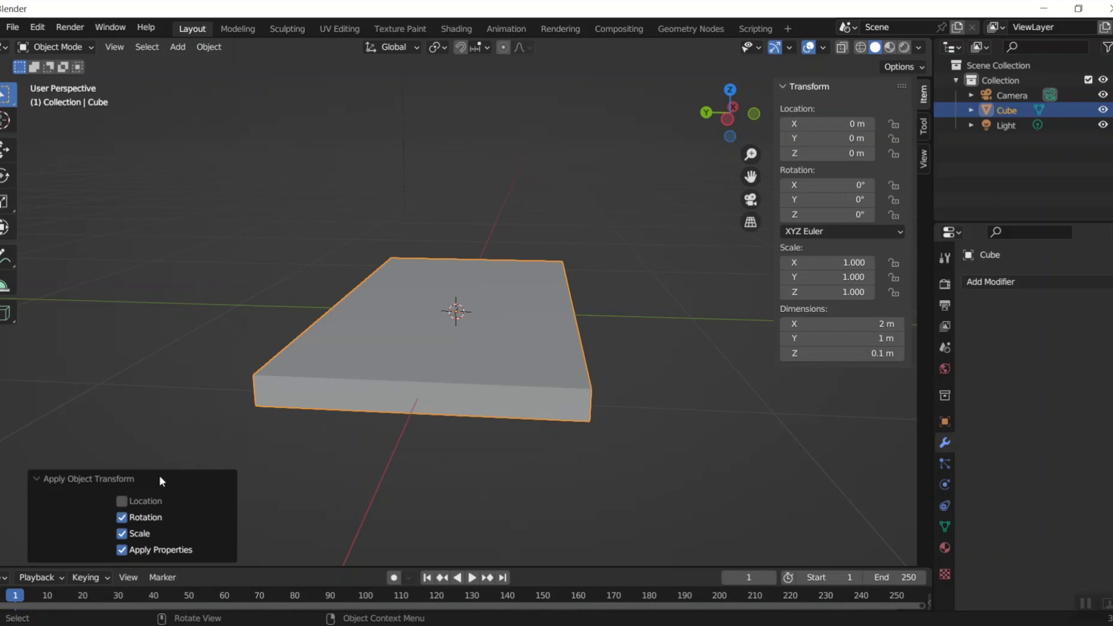
shift+click(254, 393)
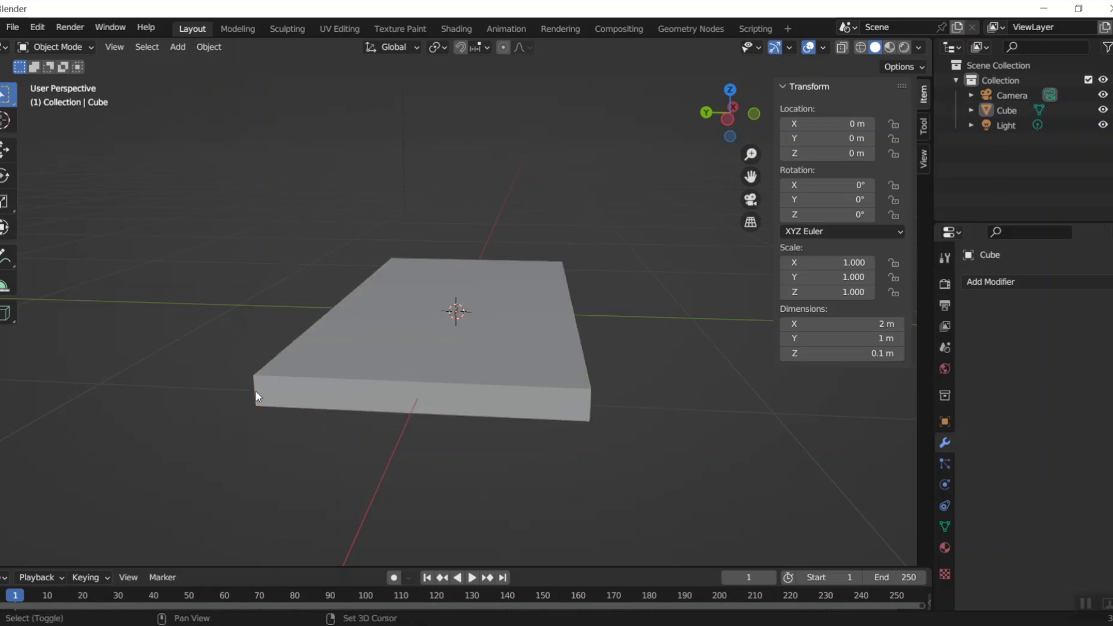
shift+click(256, 392)
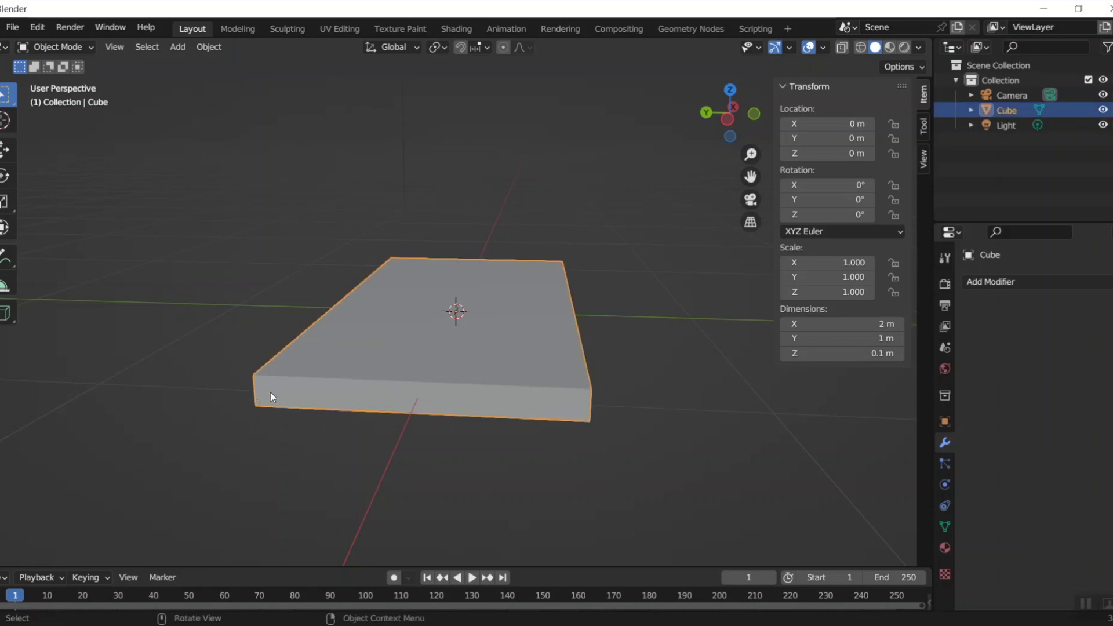
In Edit Mode, select the slab's four vertical corner edges.
key(Tab)
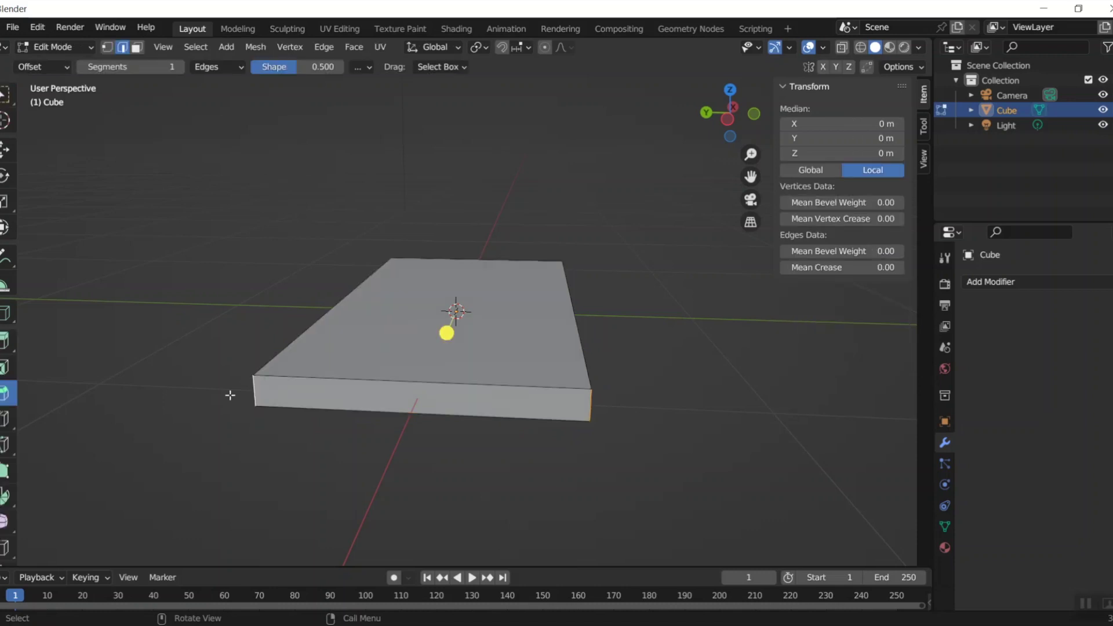
shift+click(254, 390)
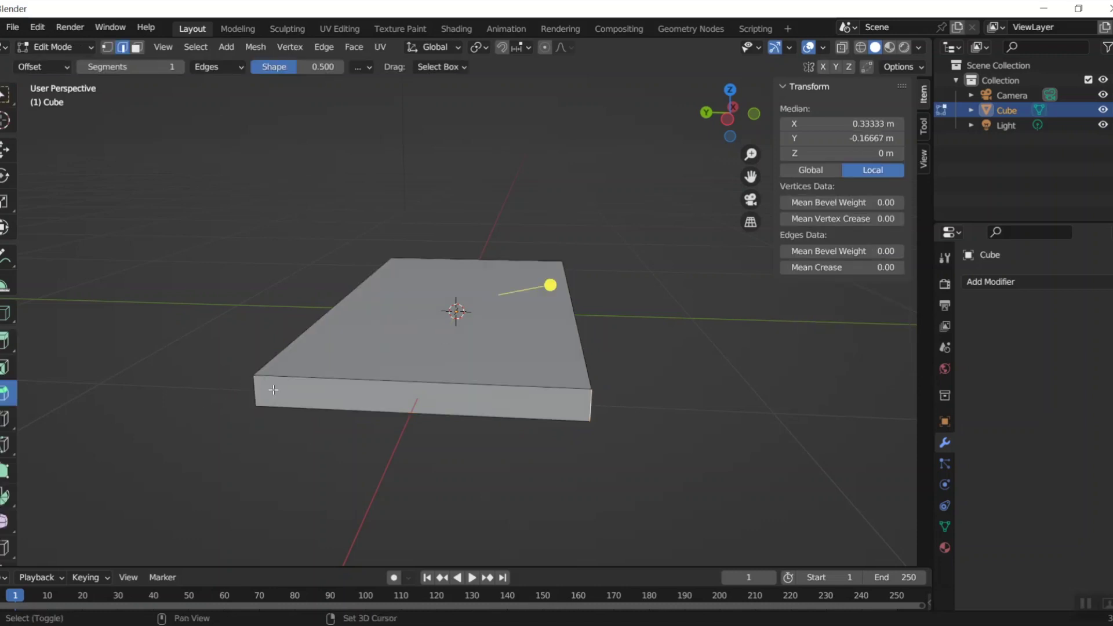
shift+click(591, 409)
shift+click(591, 410)
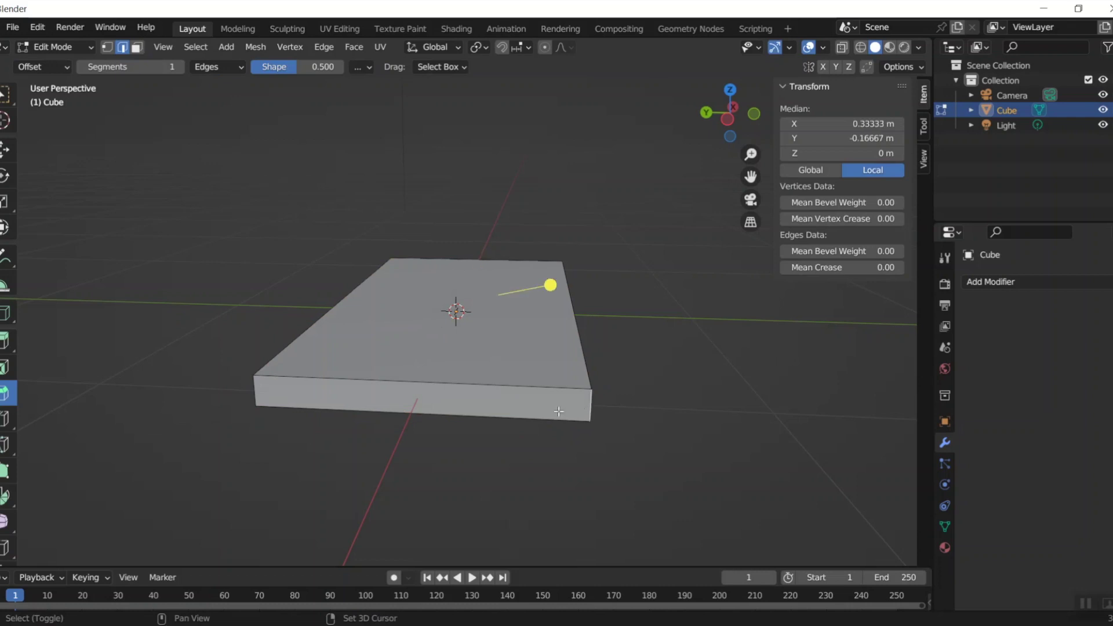
shift+click(256, 392)
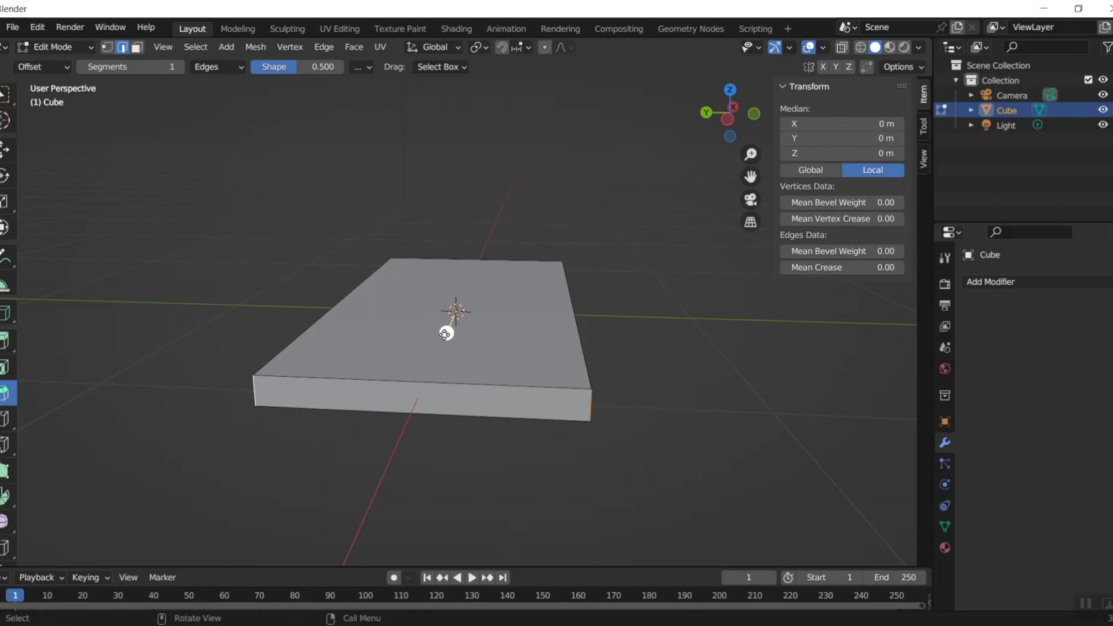
Bevel the corner edges with Ctrl+B, 0.2 m width and 10 segments.
key(ctrl+b)
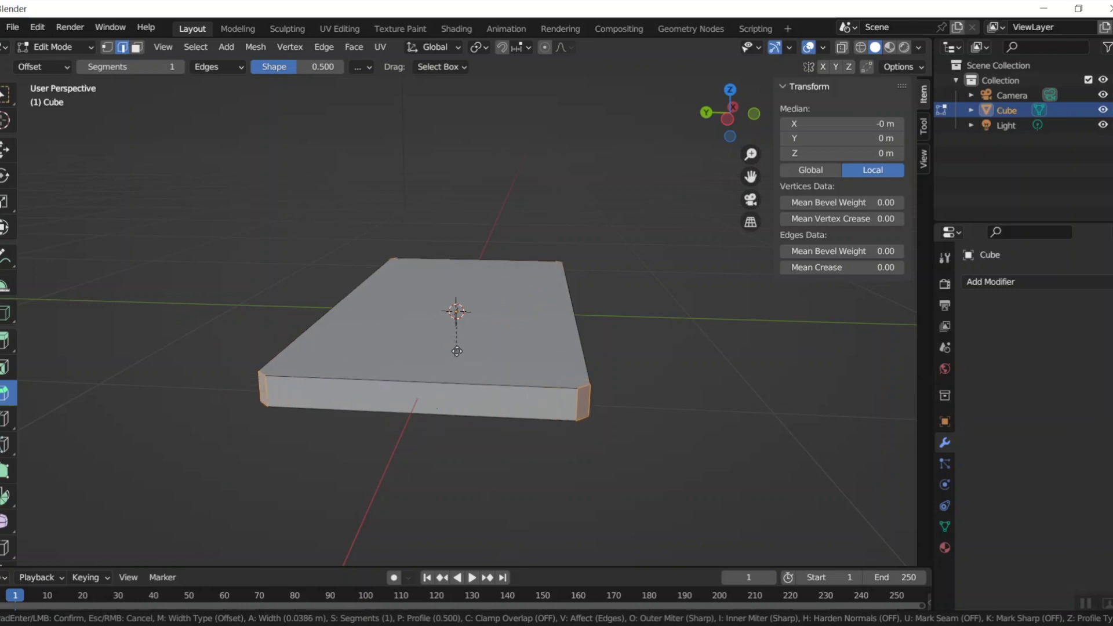
click(443, 361)
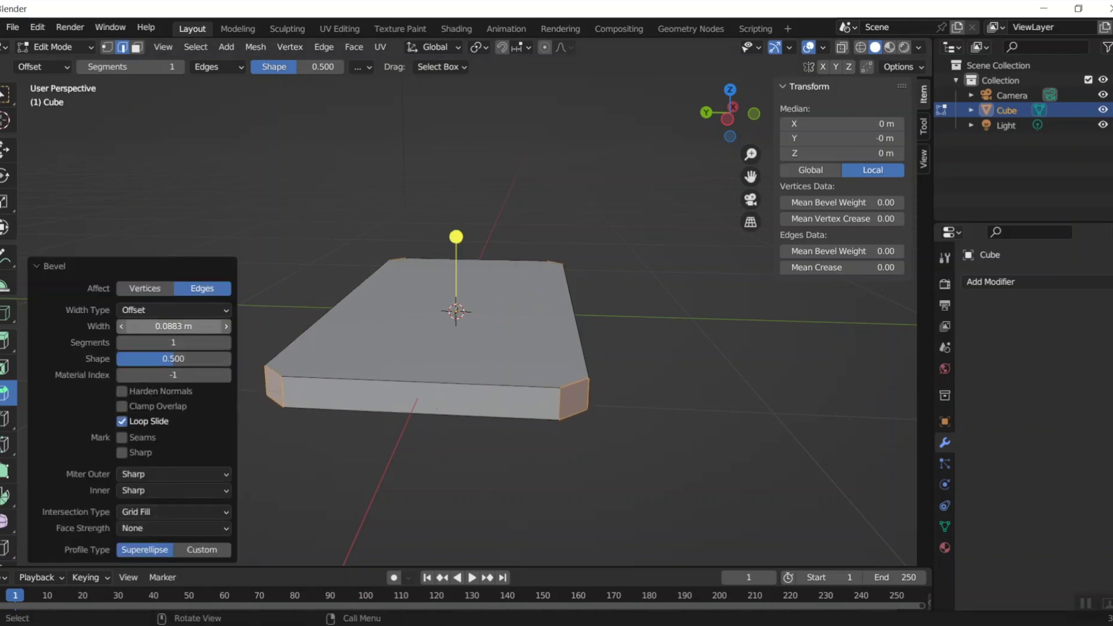
click(174, 326)
text(0.2)
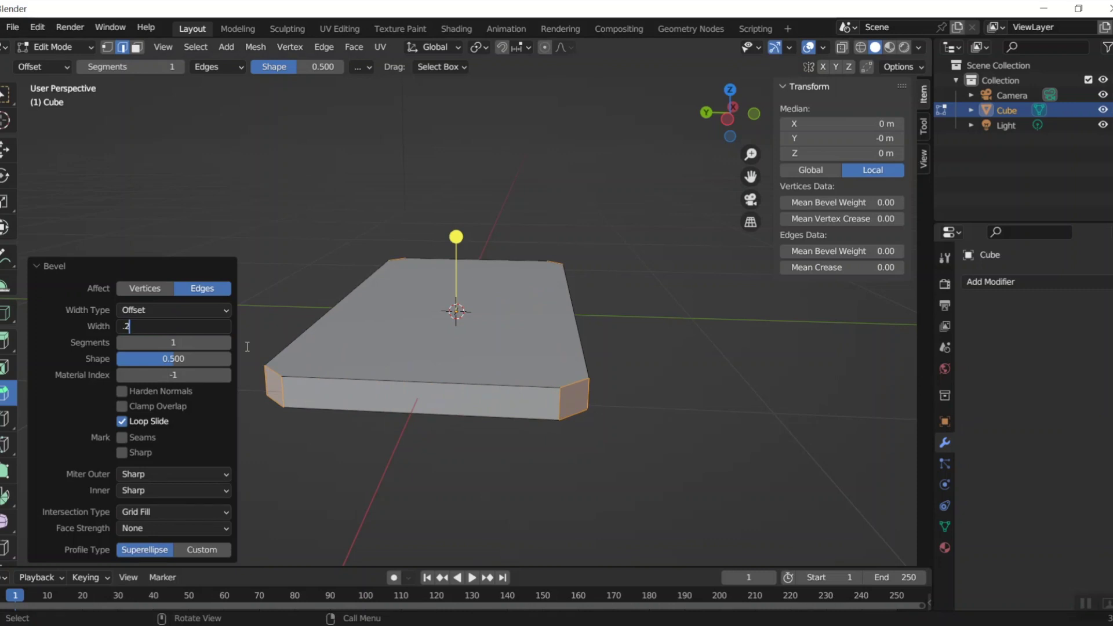
key(Tab)
text(10)
key(Tab)
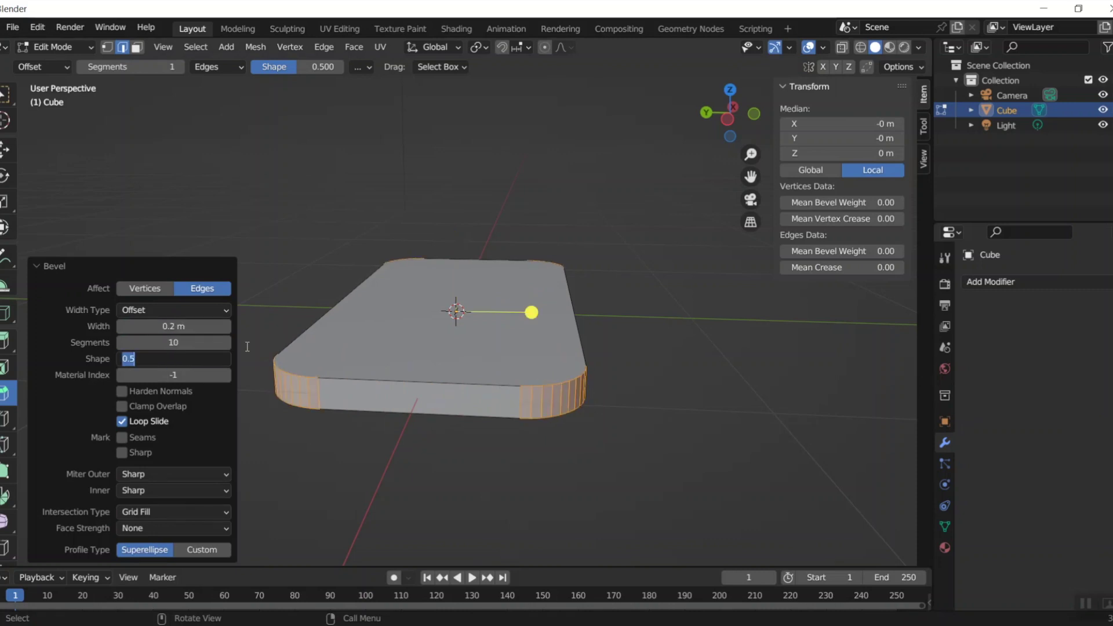
Check the rounded corners from top and side views and clear the selection.
click(730, 90)
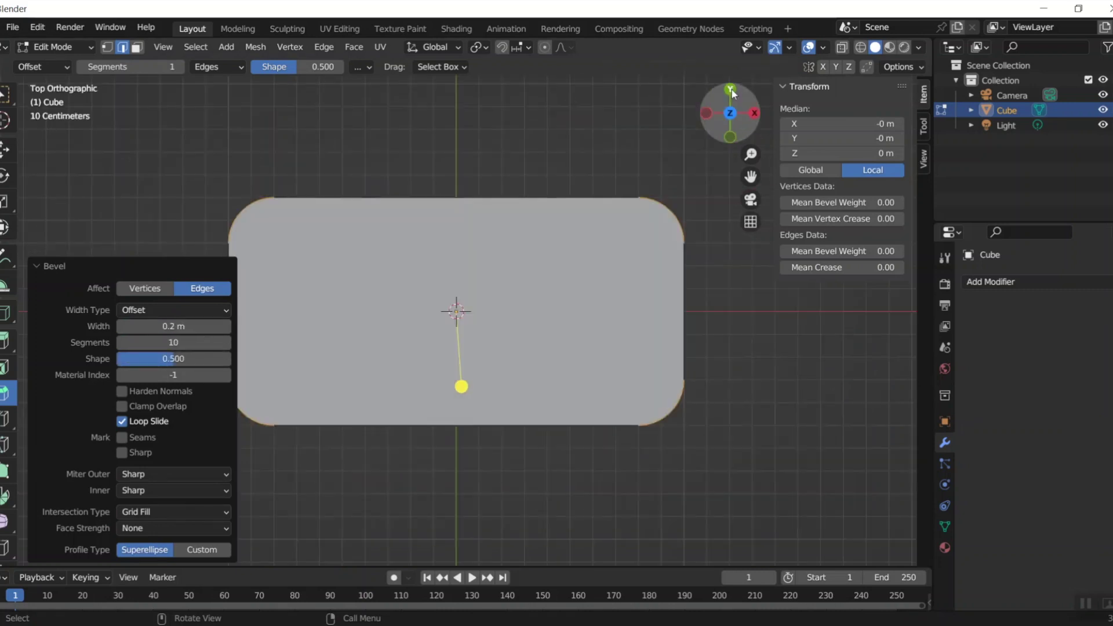
click(731, 90)
click(731, 90)
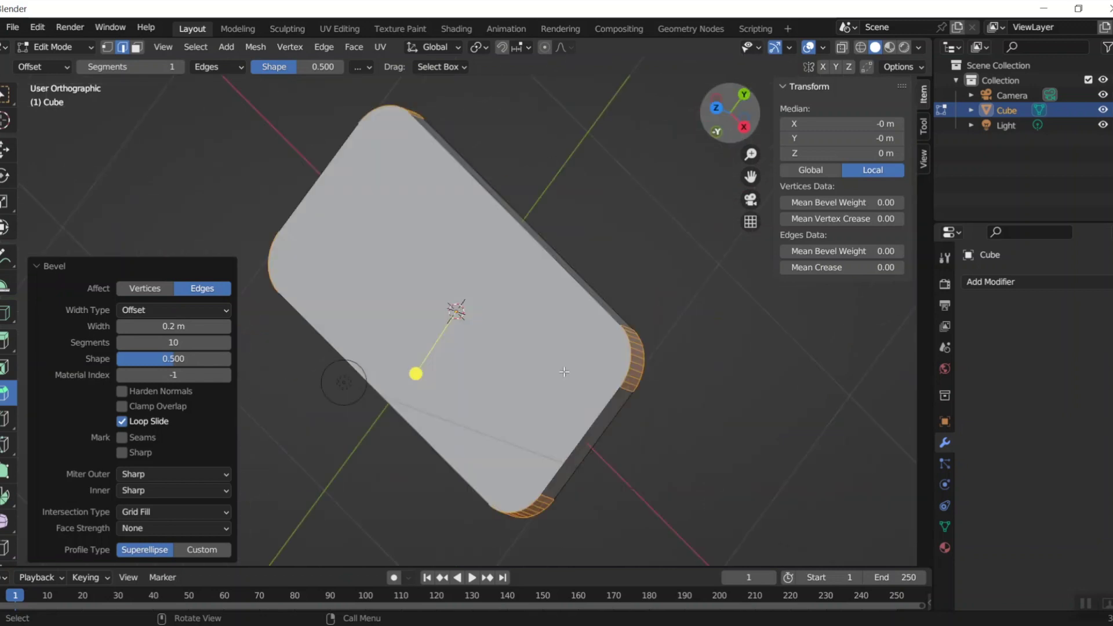
scroll(692, 430, down, 3)
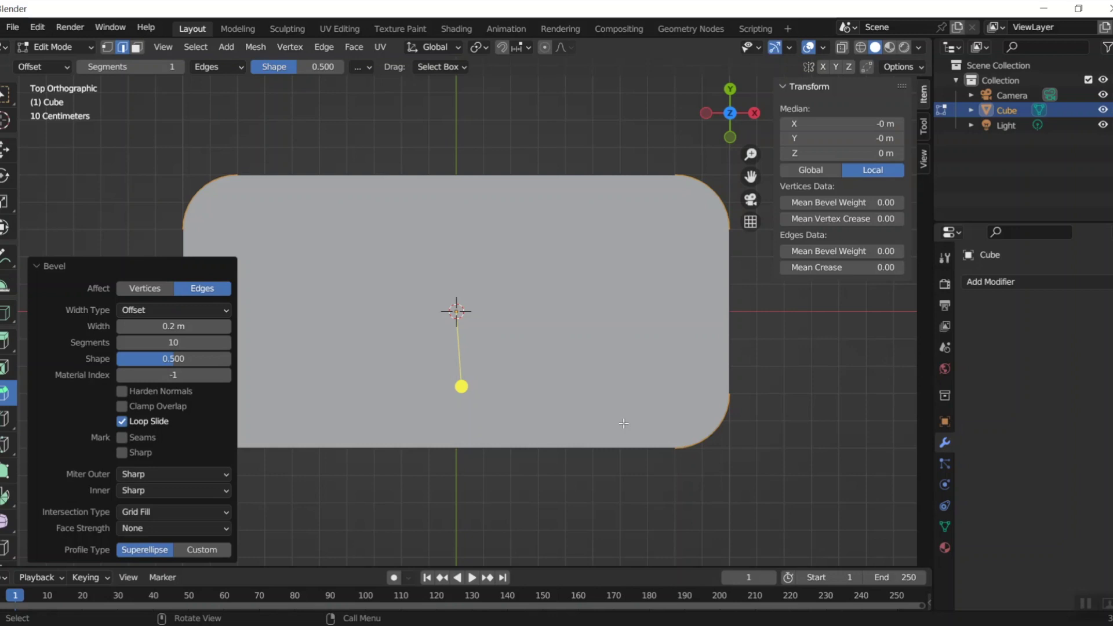
click(327, 506)
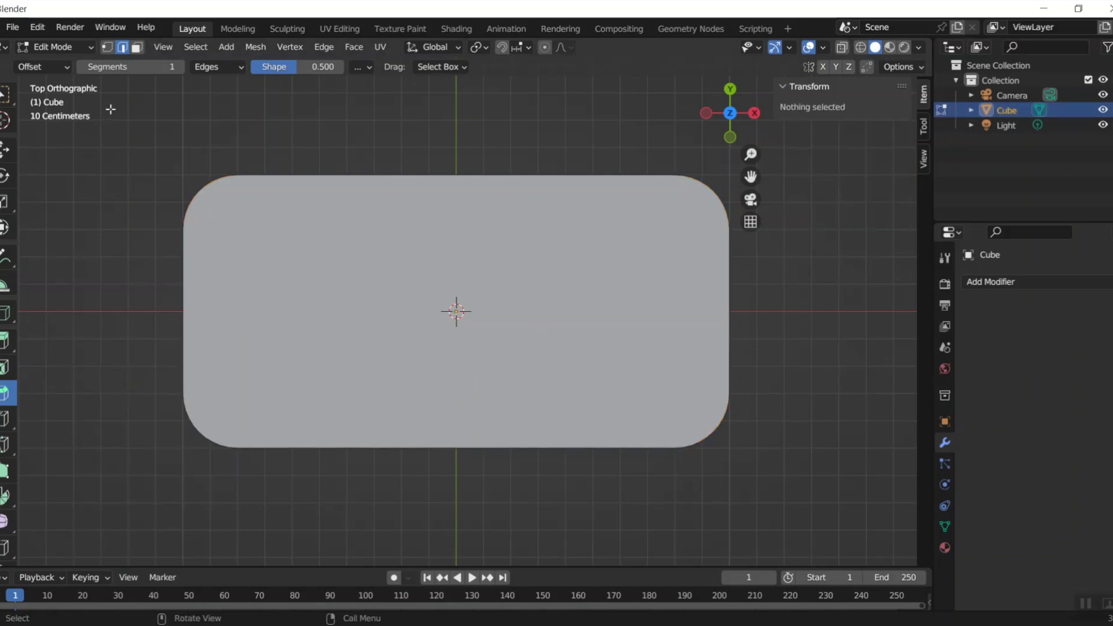
click(136, 47)
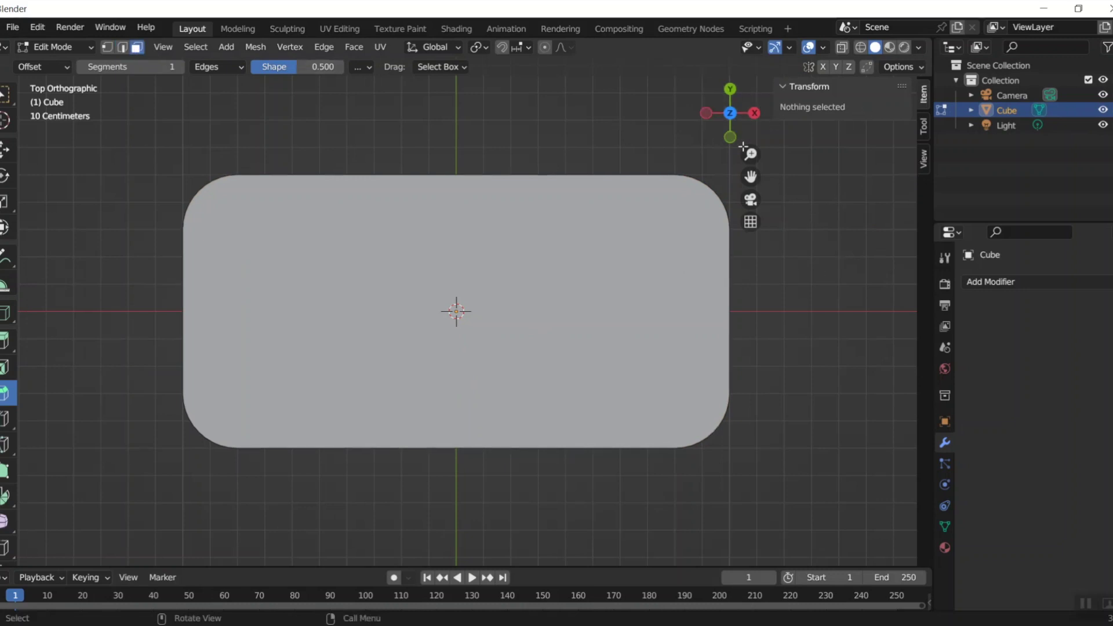
Bevel the tabletop's rim edges 0.03 m wide with 10 segments.
drag(732, 124, 714, 169)
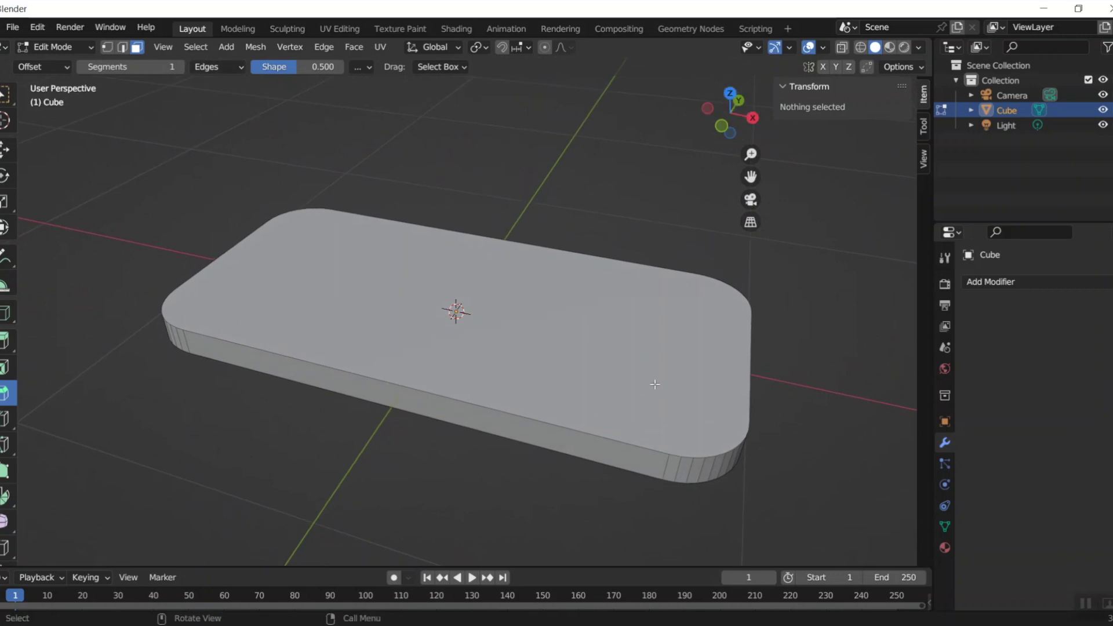
key(a)
drag(733, 116, 586, 303)
click(593, 303)
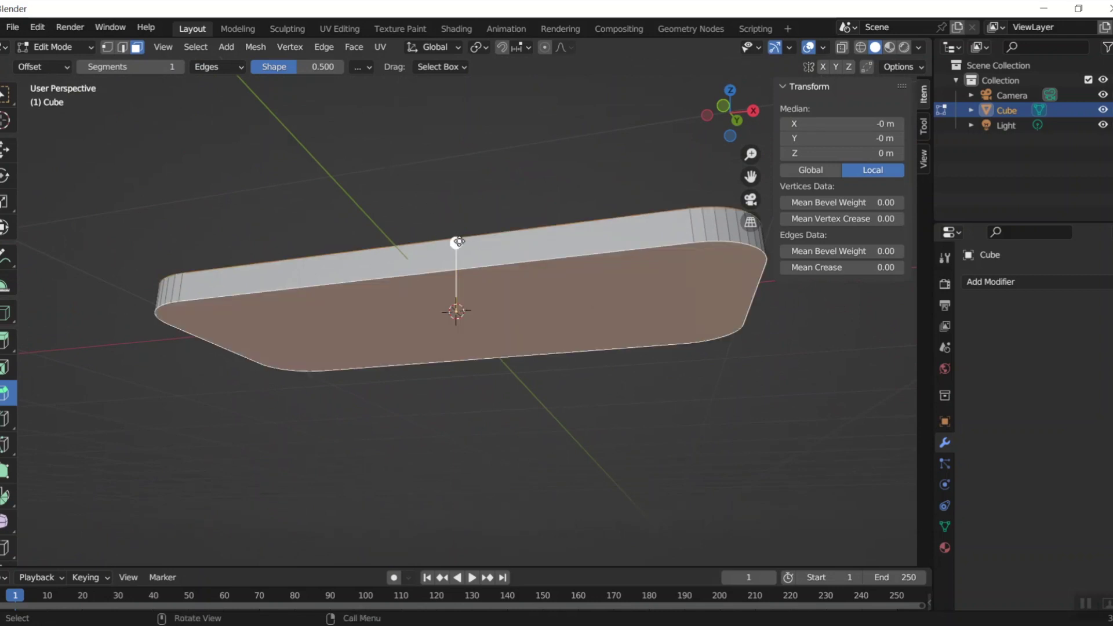
drag(459, 238, 462, 230)
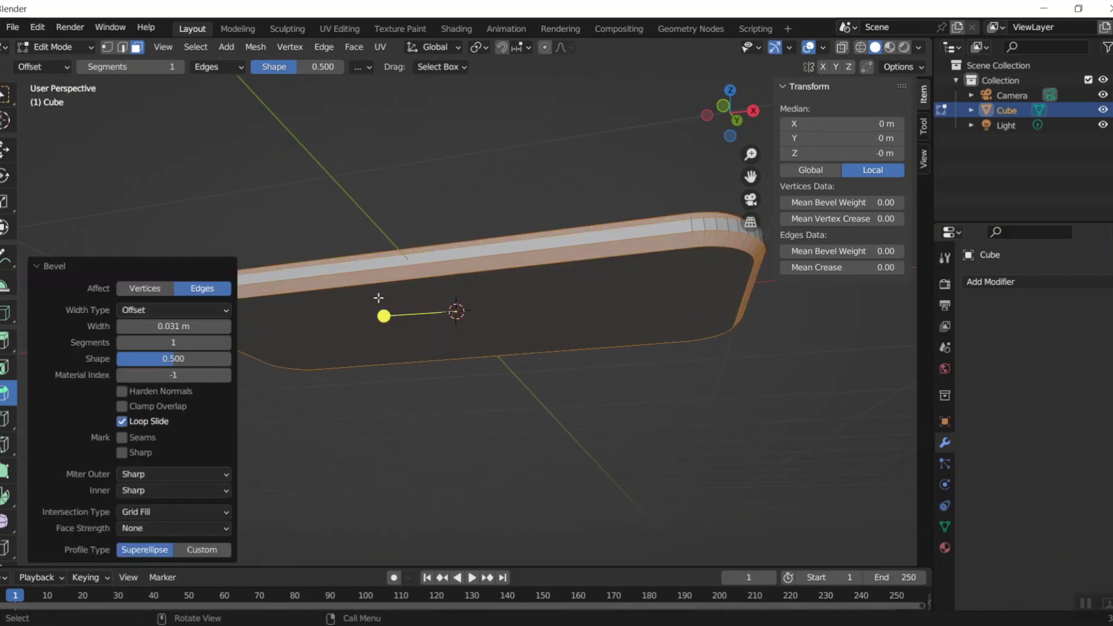
click(193, 325)
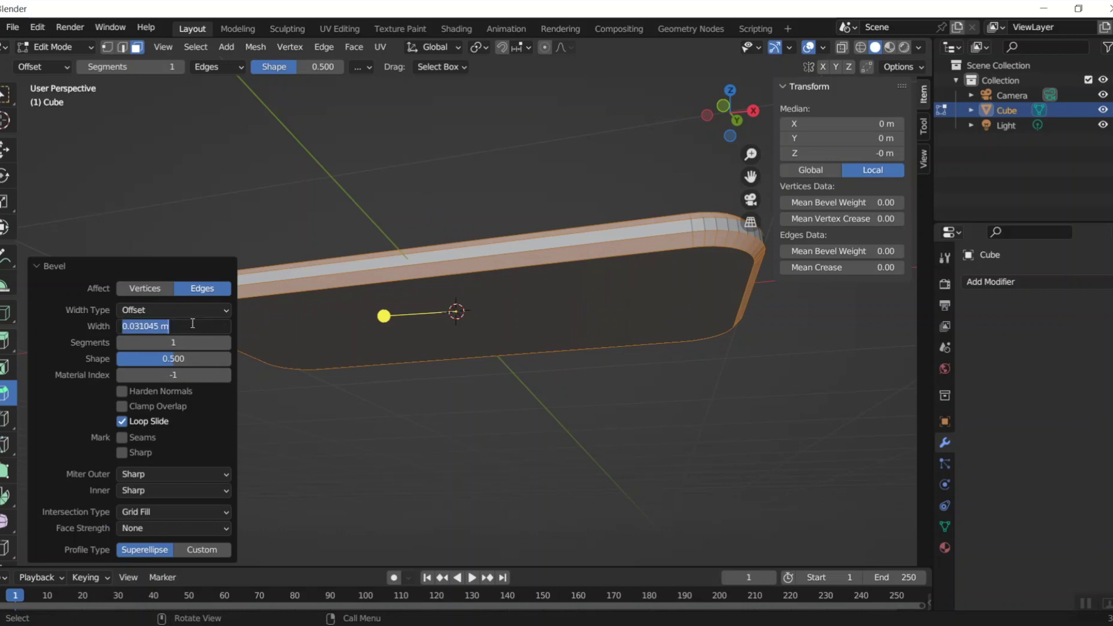
text(0.03)
key(Tab)
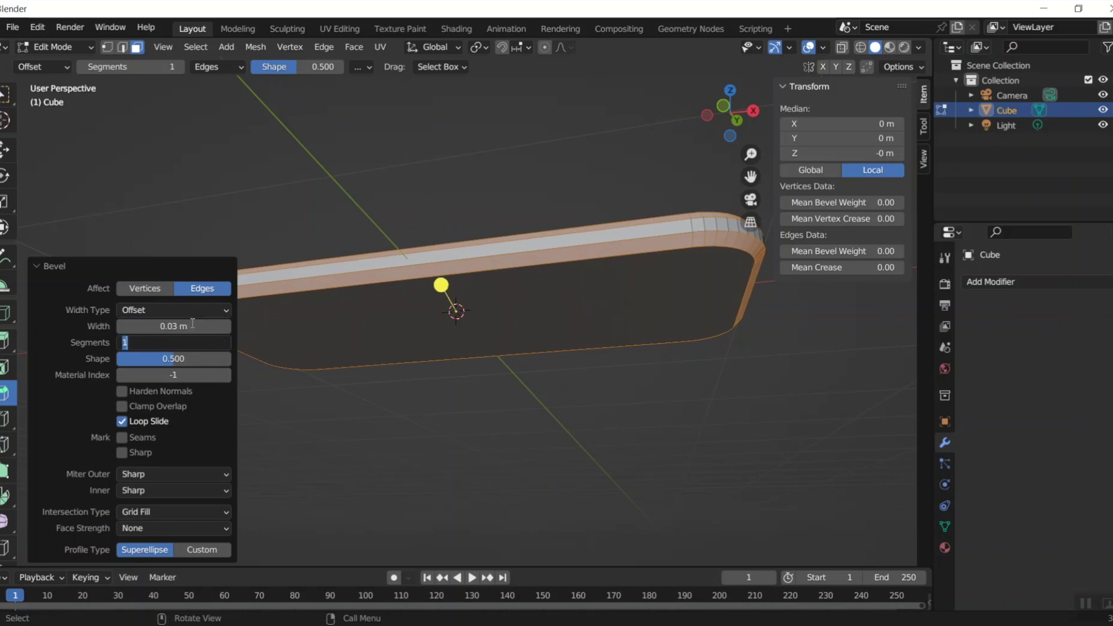
text(10)
key(Tab)
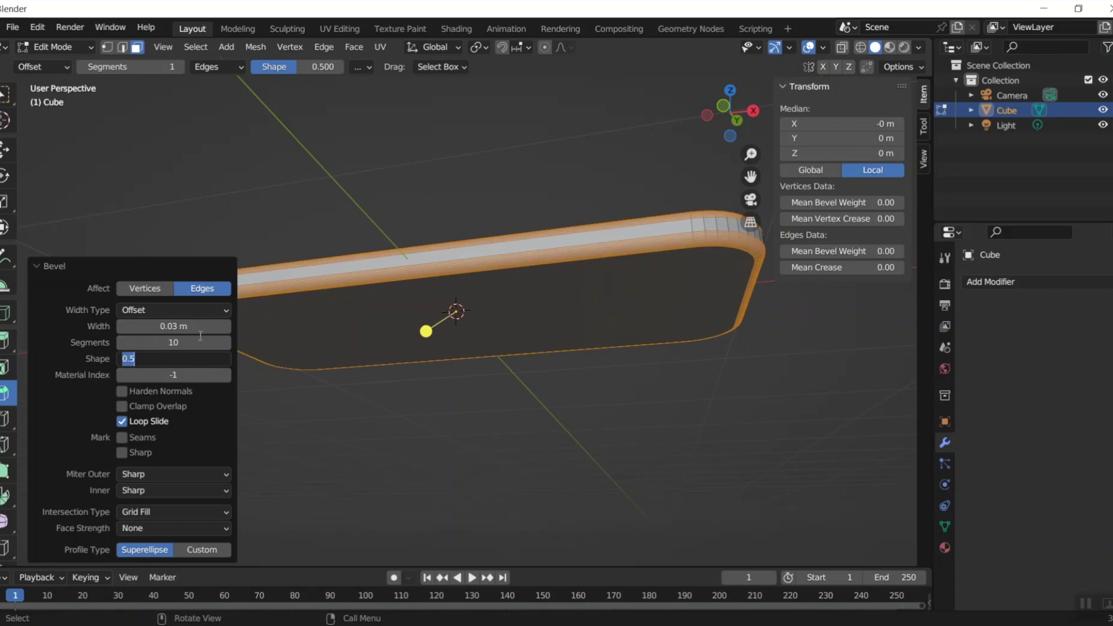
click(398, 473)
Deselect and orbit around the slab to inspect the softened edges.
click(422, 462)
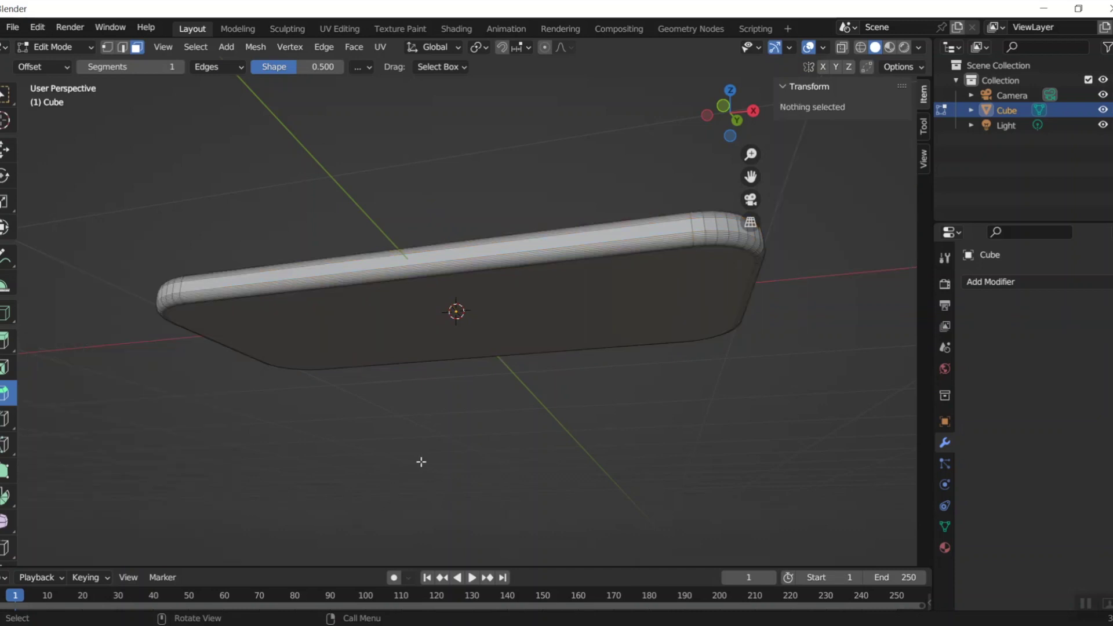
middle_drag(638, 174, 507, 259)
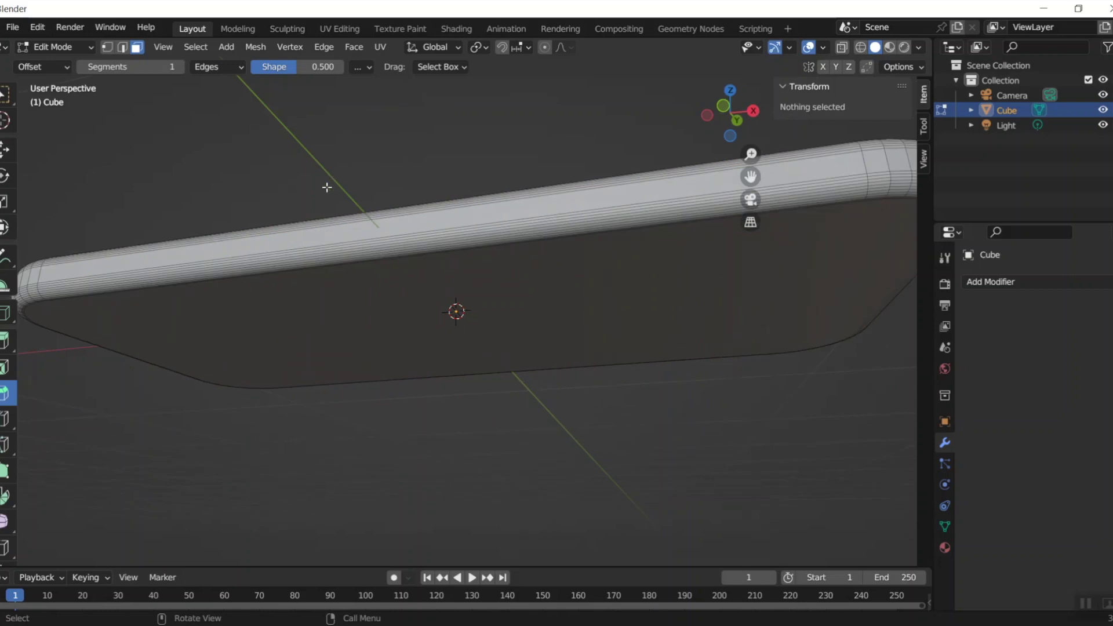
middle_drag(275, 214, 78, 169)
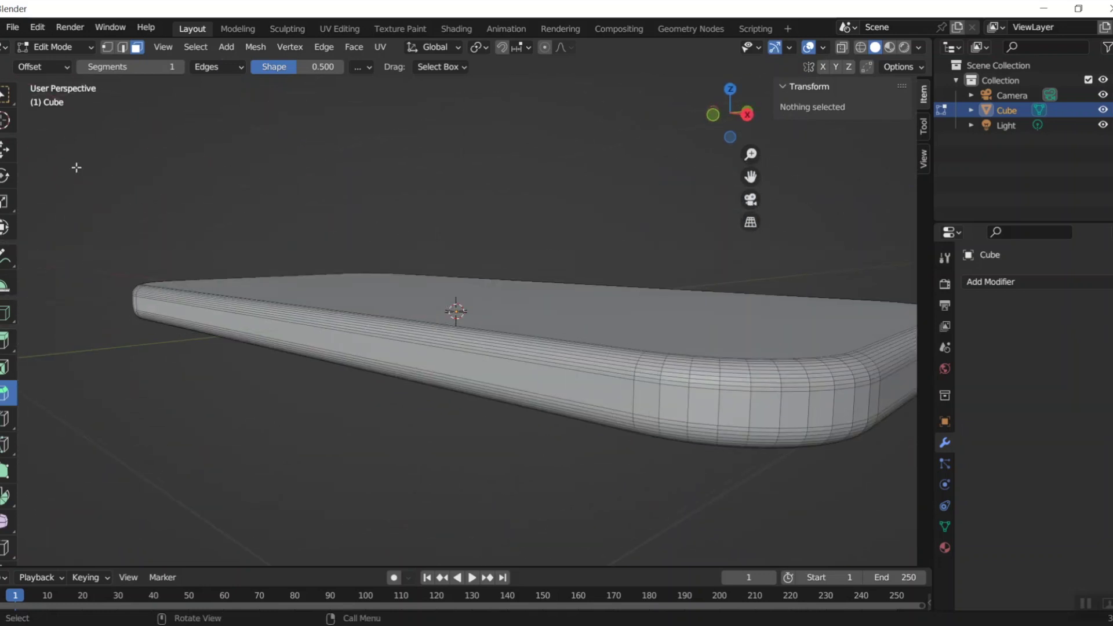
click(64, 50)
In Object Mode, add a cylinder with 0.05 m radius and 0.8 m depth.
click(59, 62)
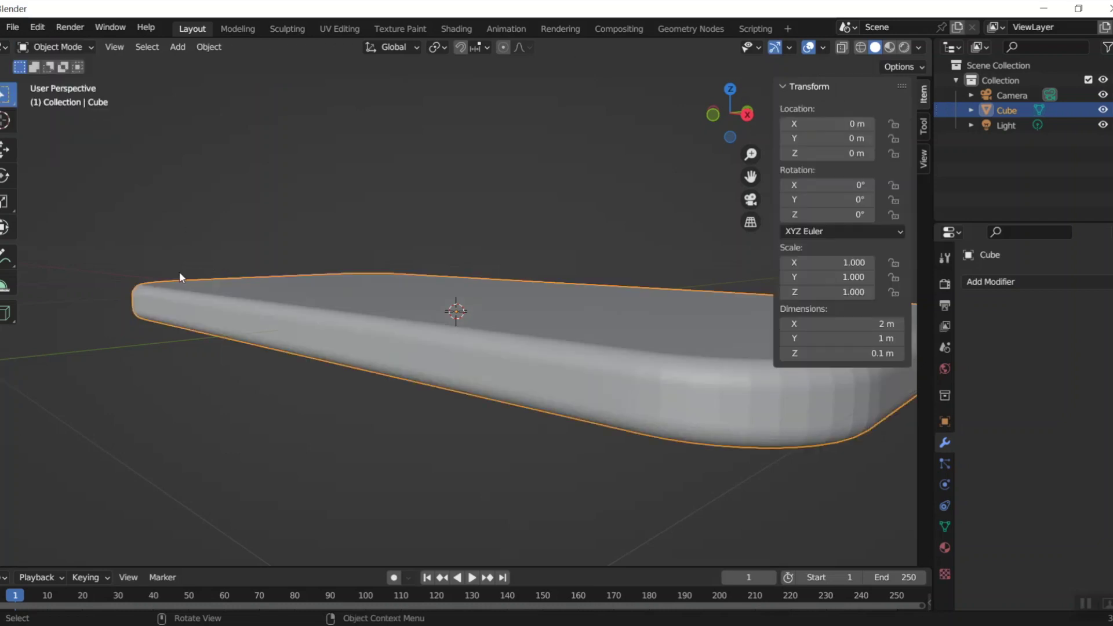
key(shift+a)
mouse_move(149, 278)
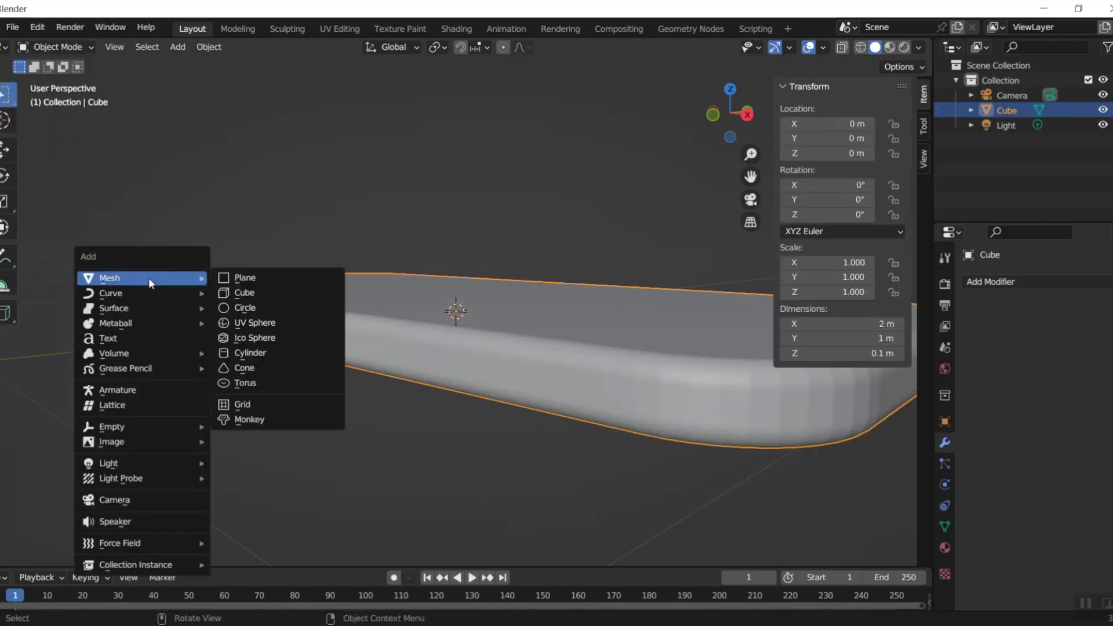
click(277, 352)
scroll(415, 333, down, 6)
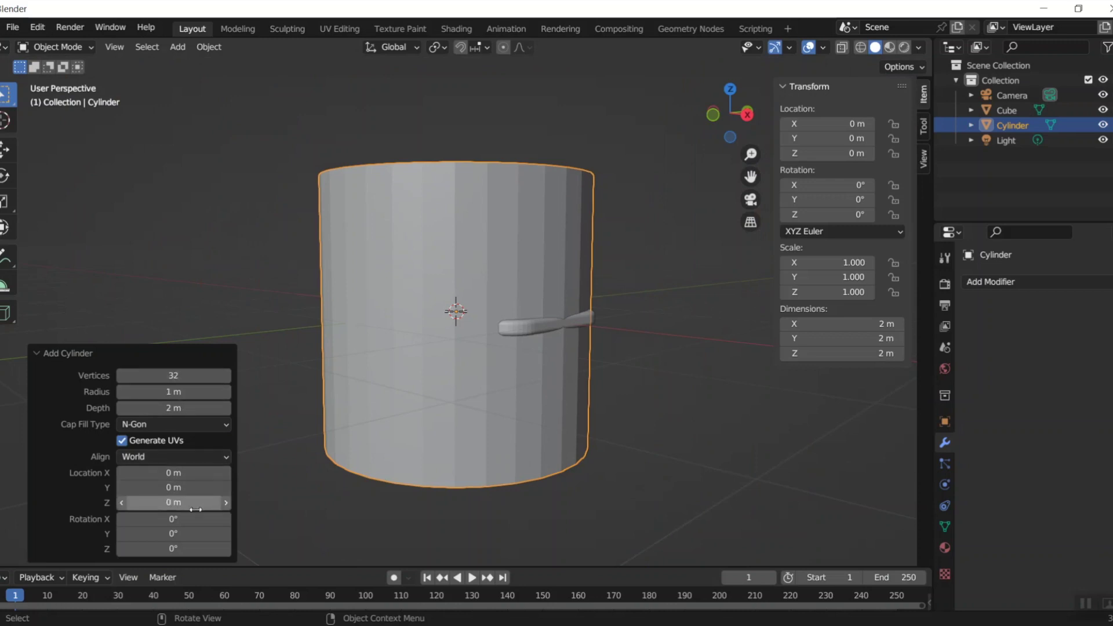
click(191, 388)
text(.05)
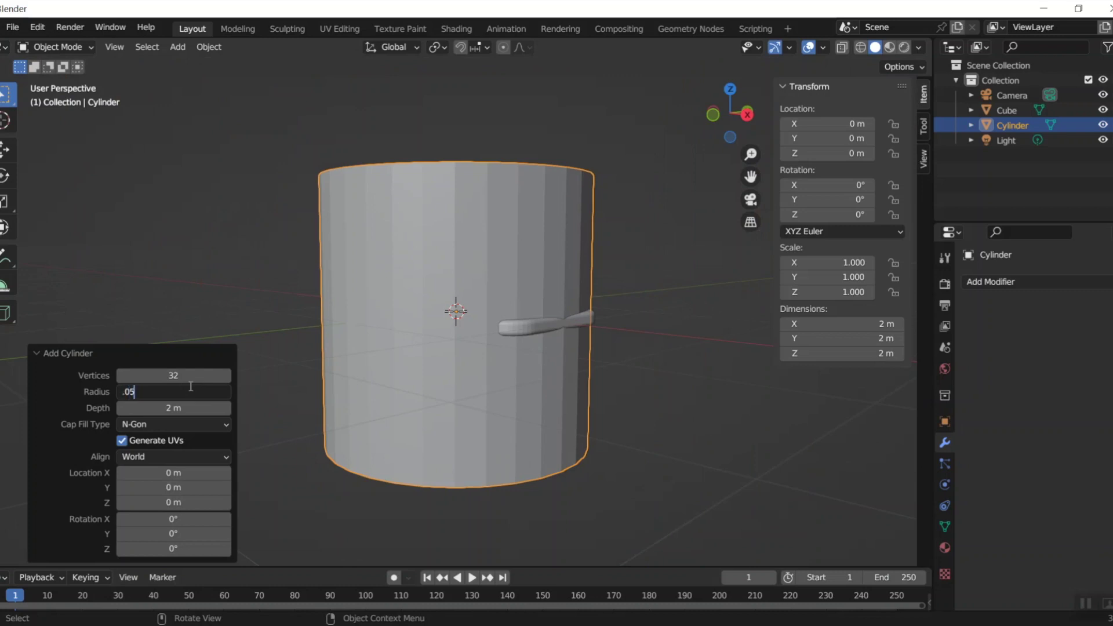
key(Tab)
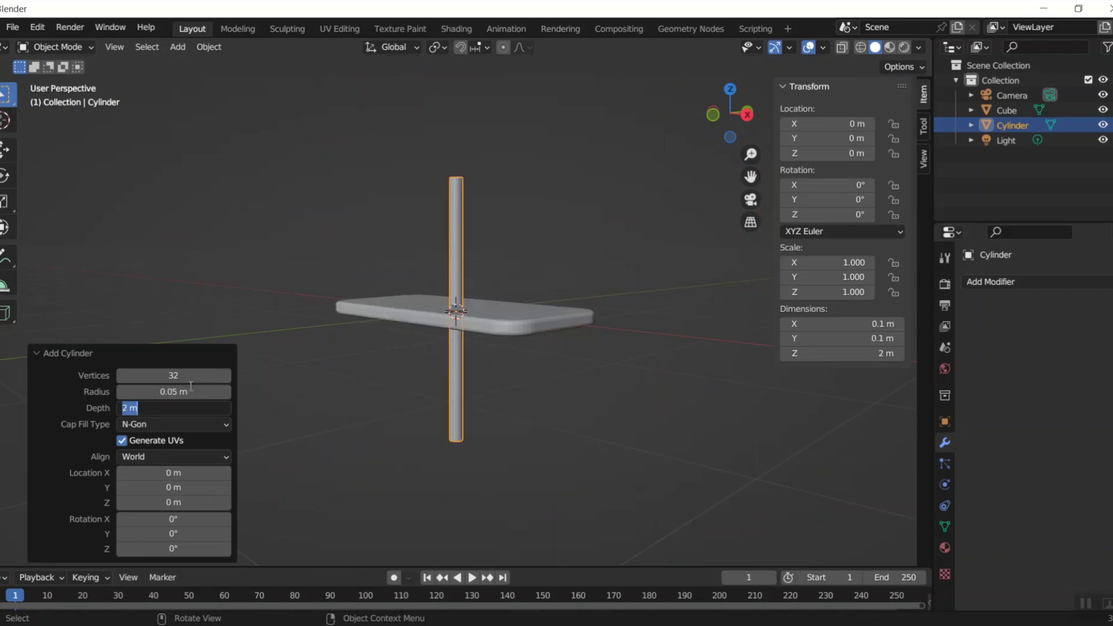
key(BackSpace)
text(.8)
key(Tab)
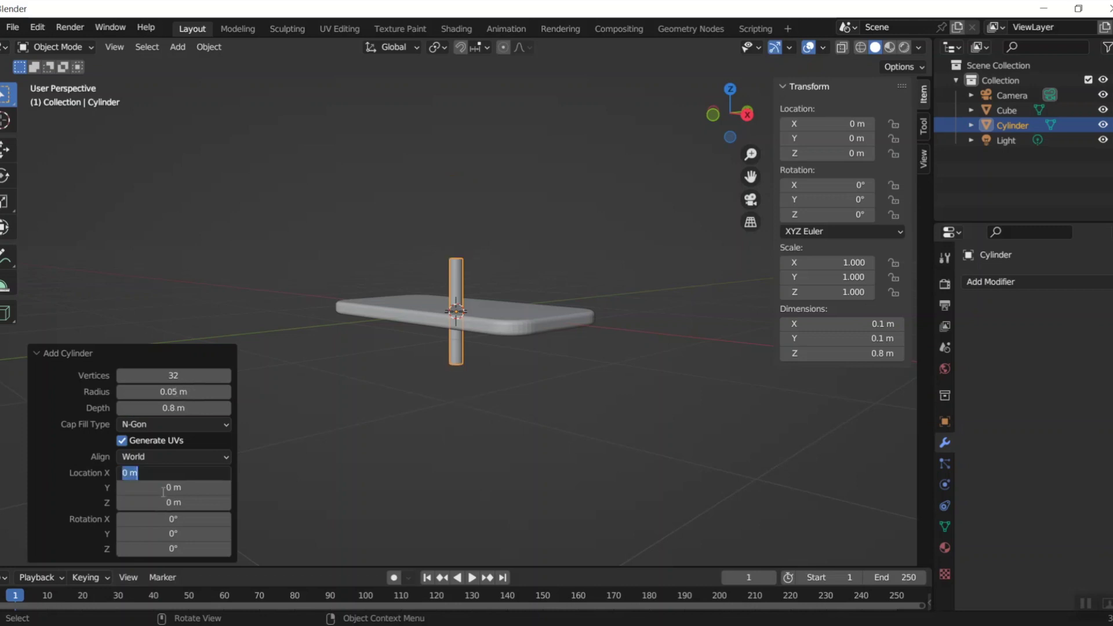
Position the cylinder leg at location 0.8, 0.35, 0.45 m.
key(Return)
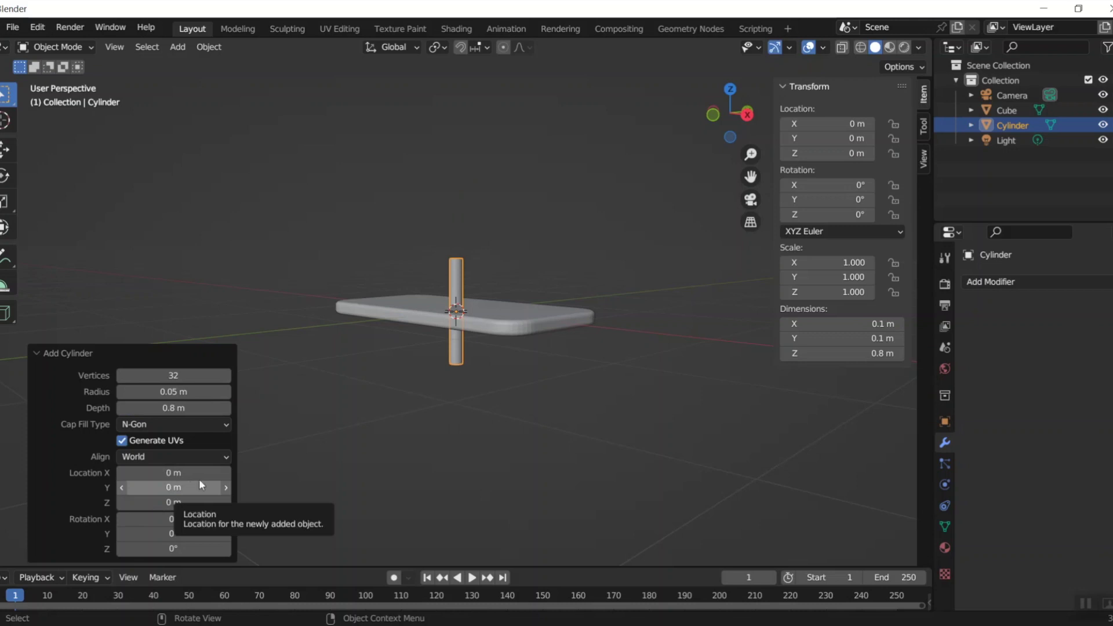
click(187, 472)
text(0.8)
key(Tab)
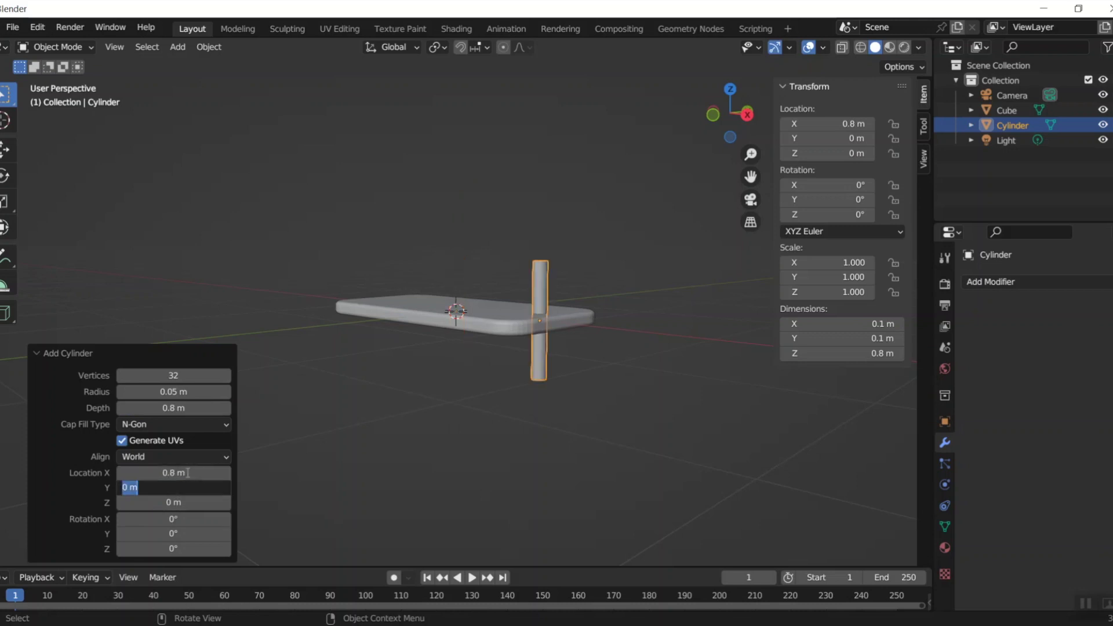
text(0.35)
key(Tab)
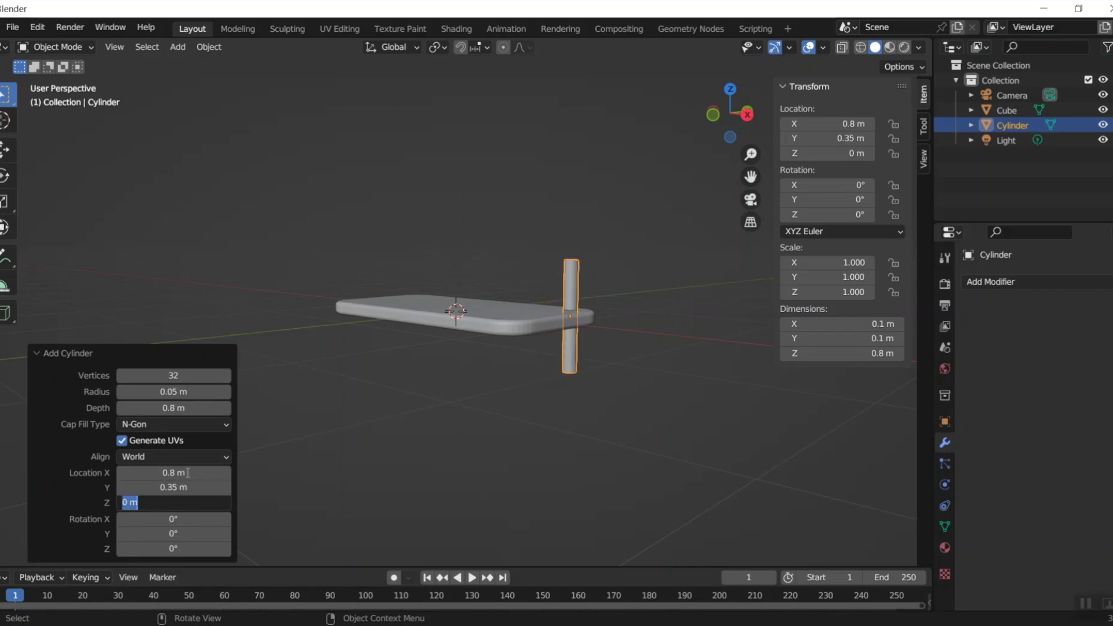
text(0.45)
key(Tab)
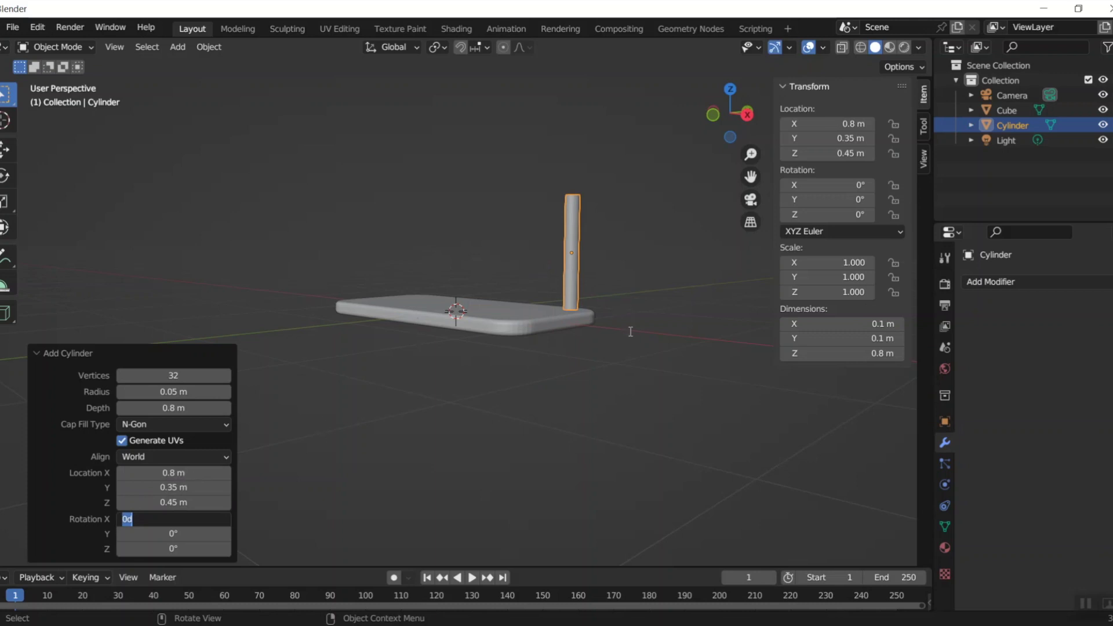
click(729, 103)
drag(729, 102, 712, 197)
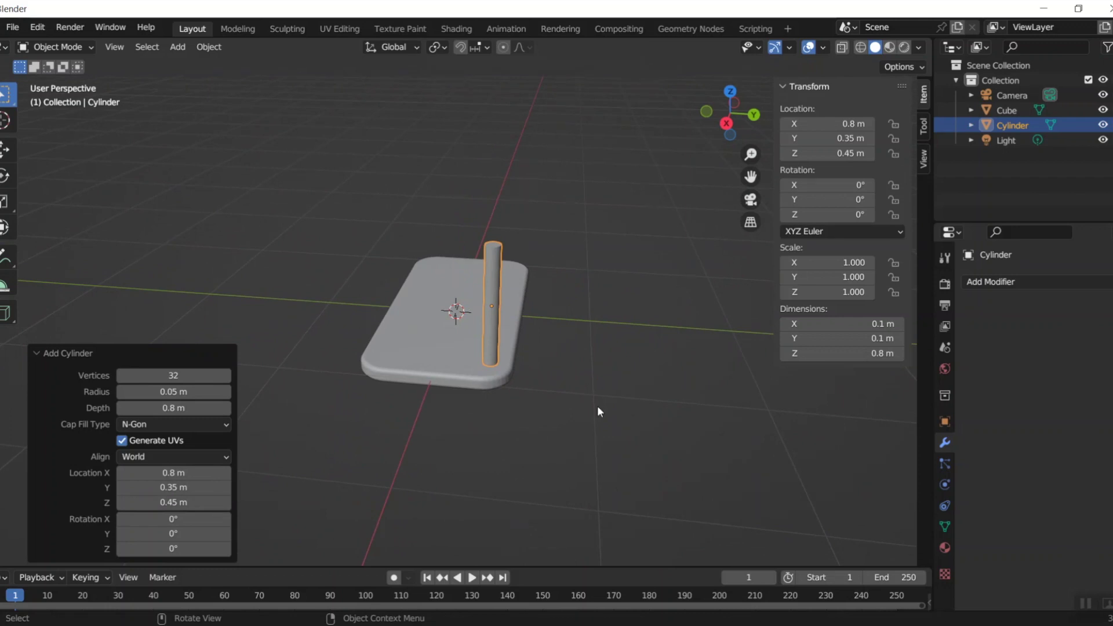
Add a Mirror modifier to the leg using the Cube as mirror object, on X and Y.
click(599, 350)
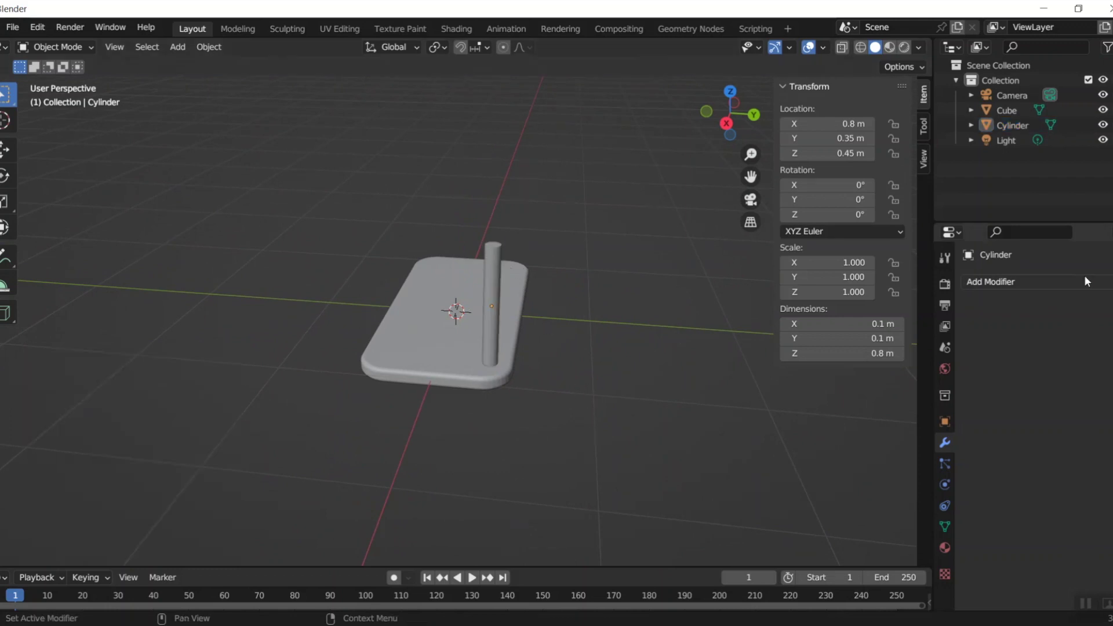
click(1042, 285)
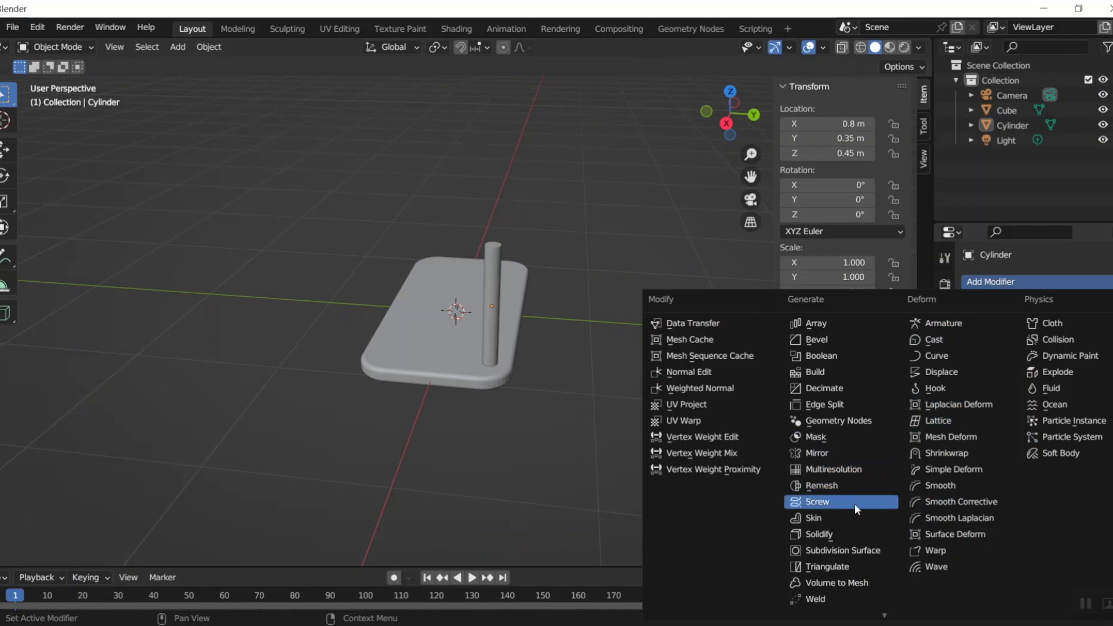
click(818, 456)
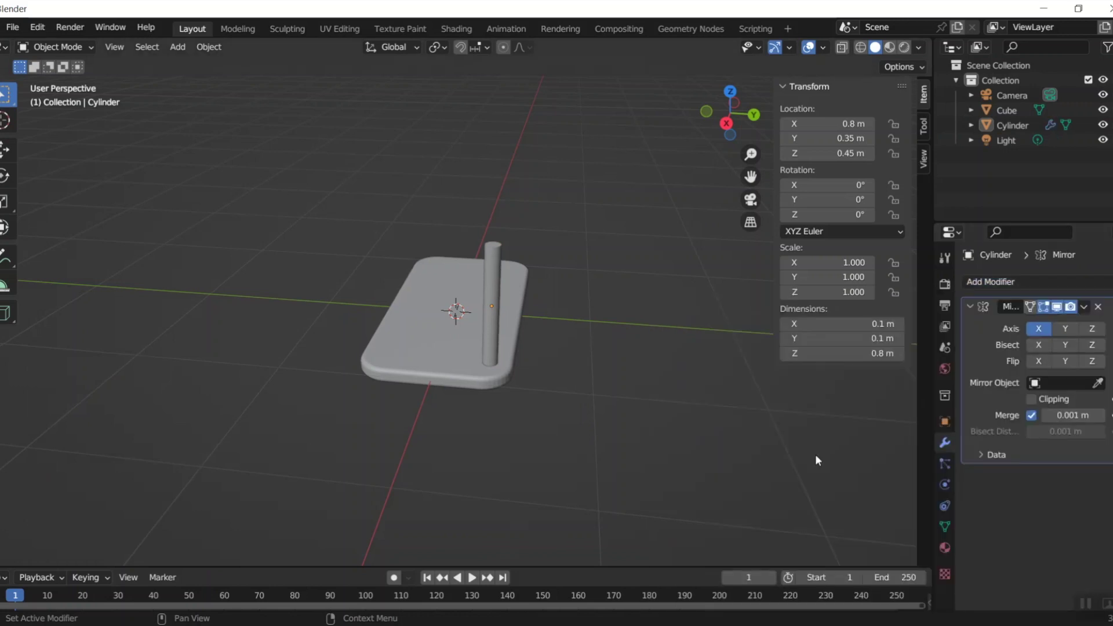
click(1098, 383)
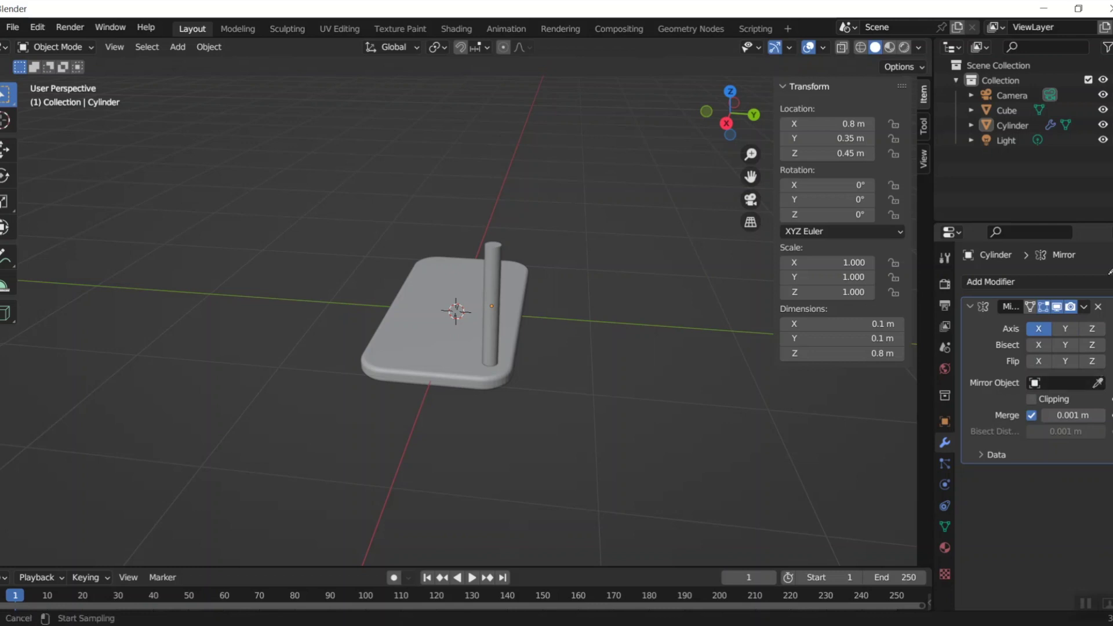
click(1010, 109)
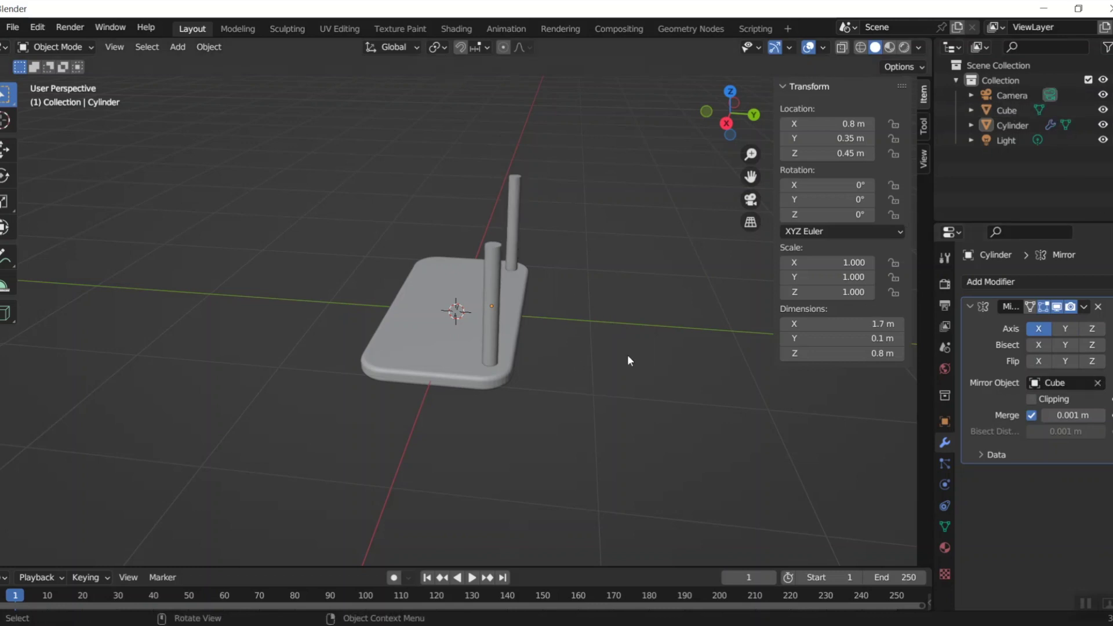
click(1067, 329)
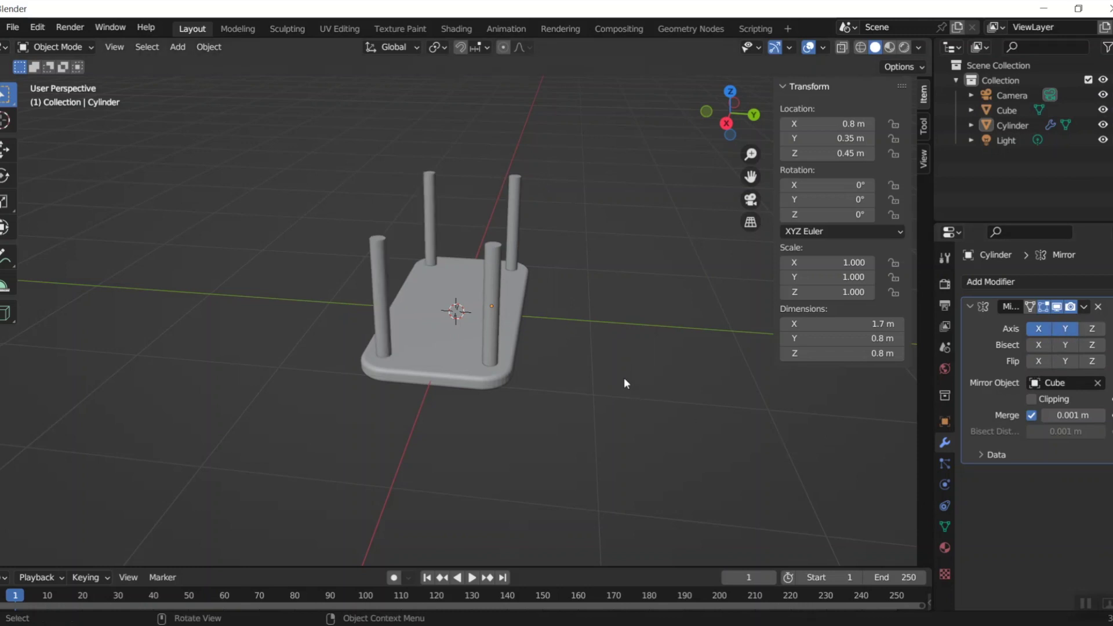
Start an STL export from the File menu with the export scale set to 20.
click(15, 30)
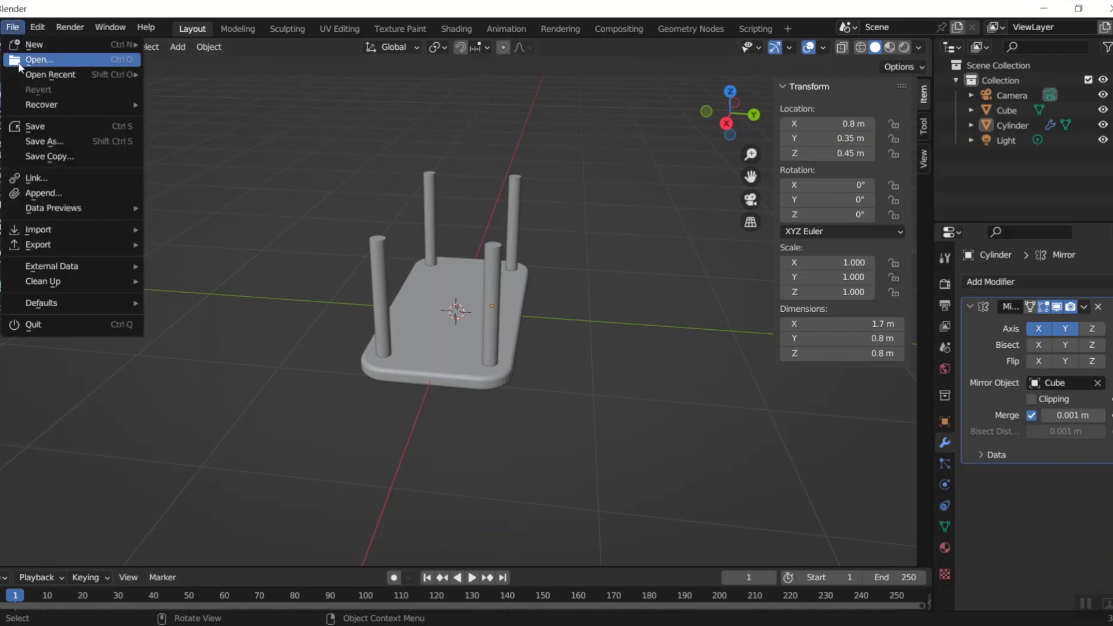
mouse_move(61, 240)
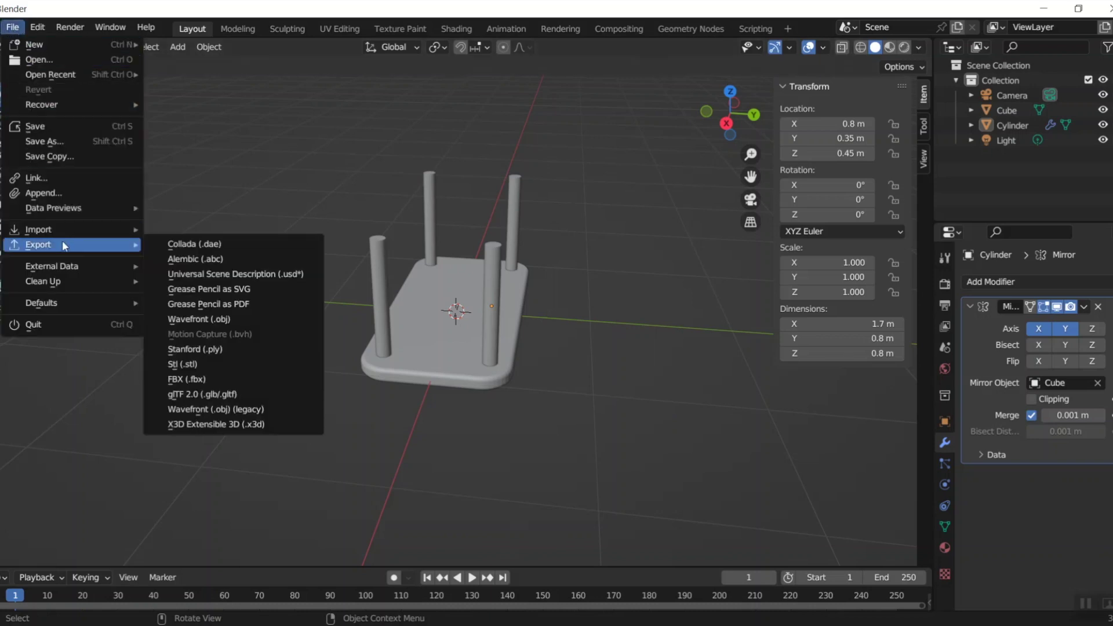
click(221, 362)
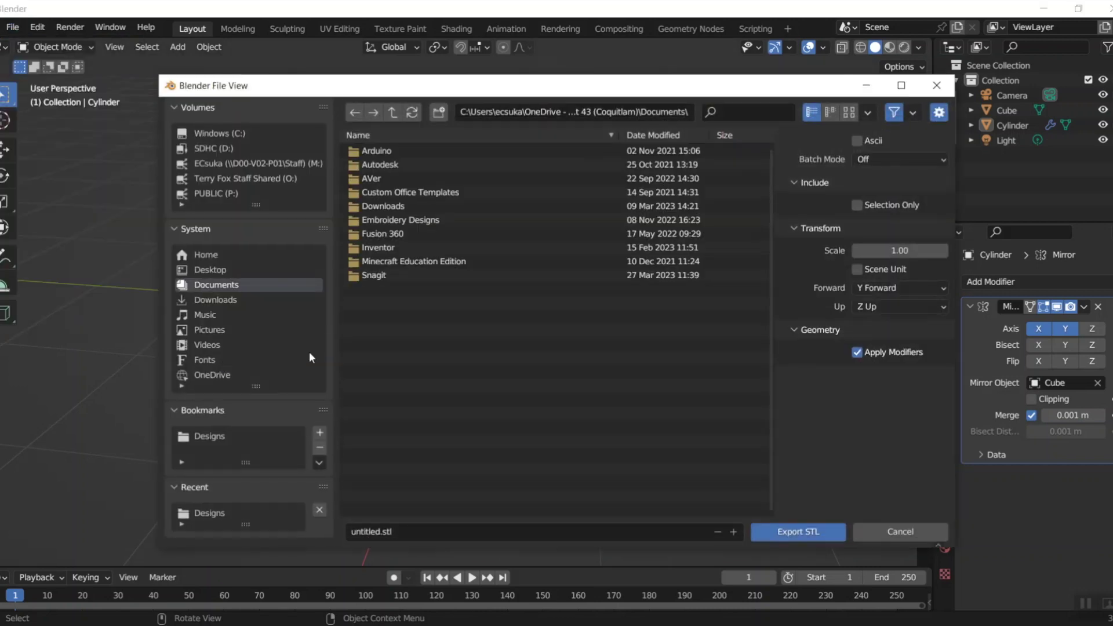
click(912, 250)
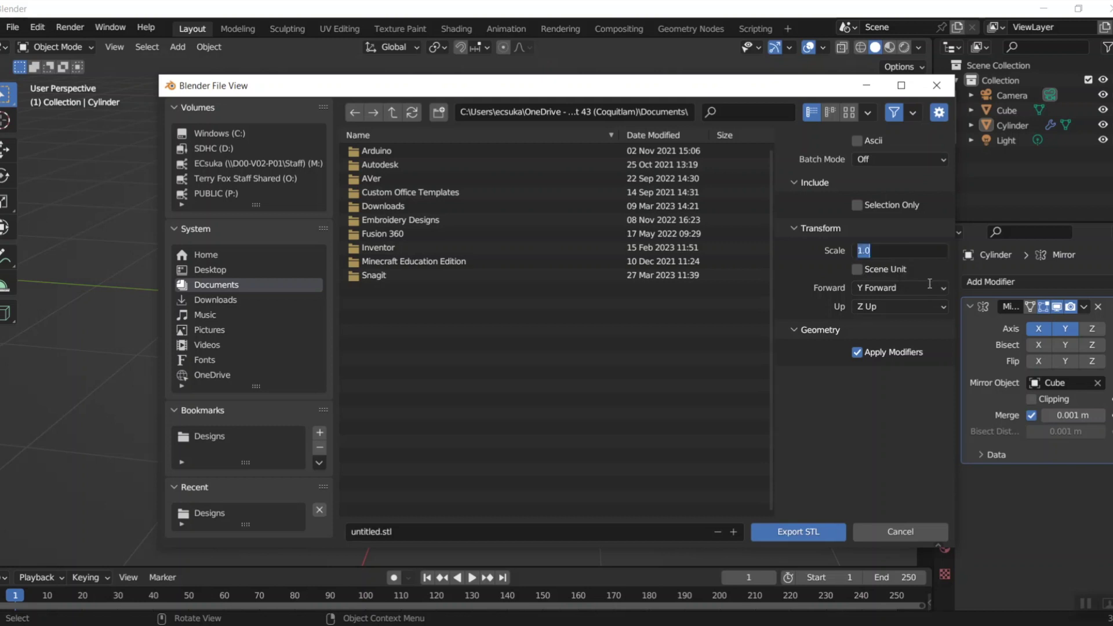
text(20)
key(Return)
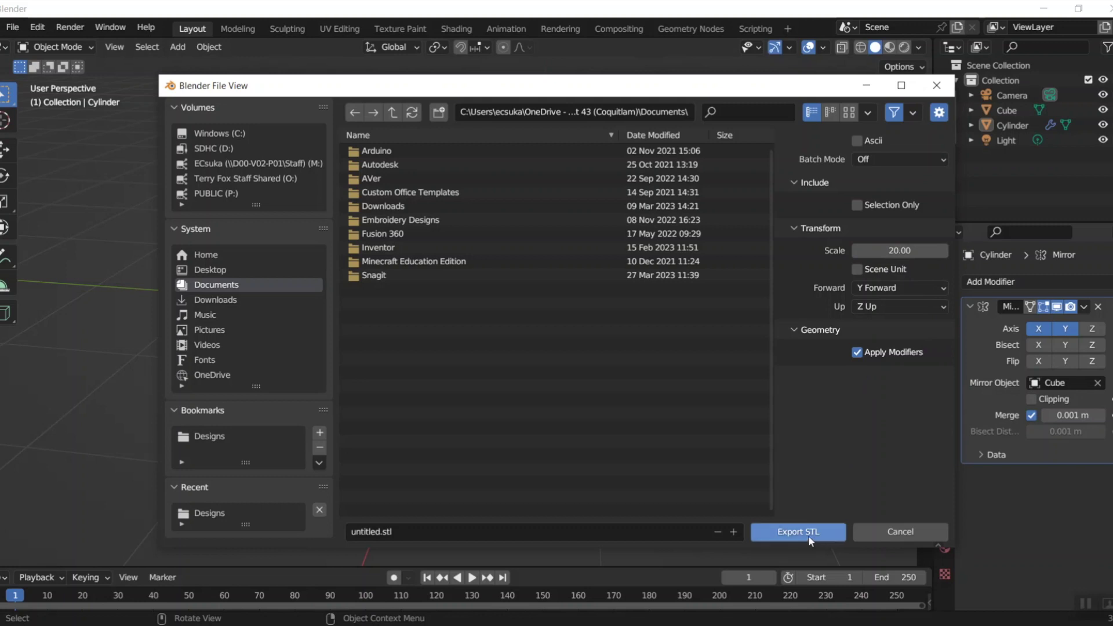
Save the STL as 'BTable example.stl' in the Designs folder.
click(439, 531)
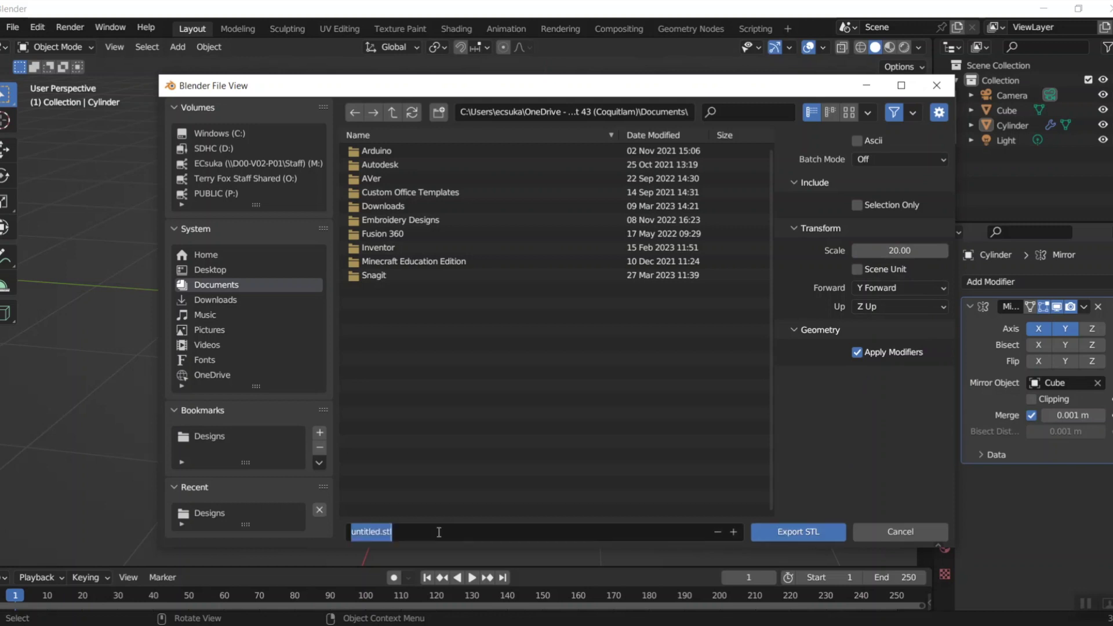
click(204, 439)
click(217, 437)
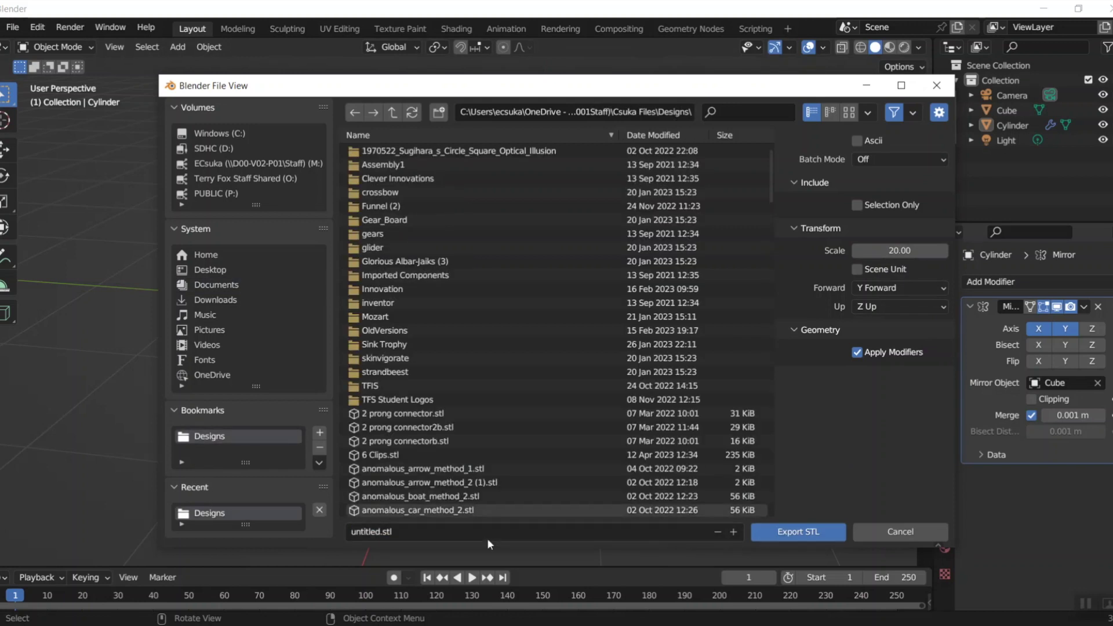
double_click(396, 530)
text(BTable example.st)
click(820, 531)
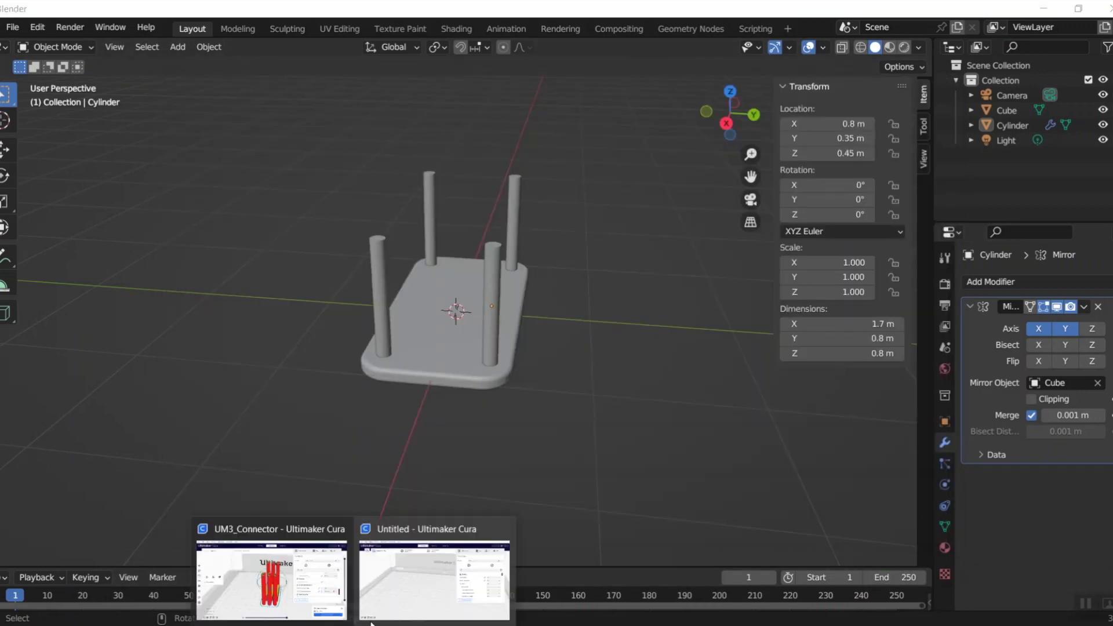
Open BTable example in the empty Cura window and select the 40 × 20 × 18 mm table model.
click(405, 593)
click(42, 97)
click(182, 130)
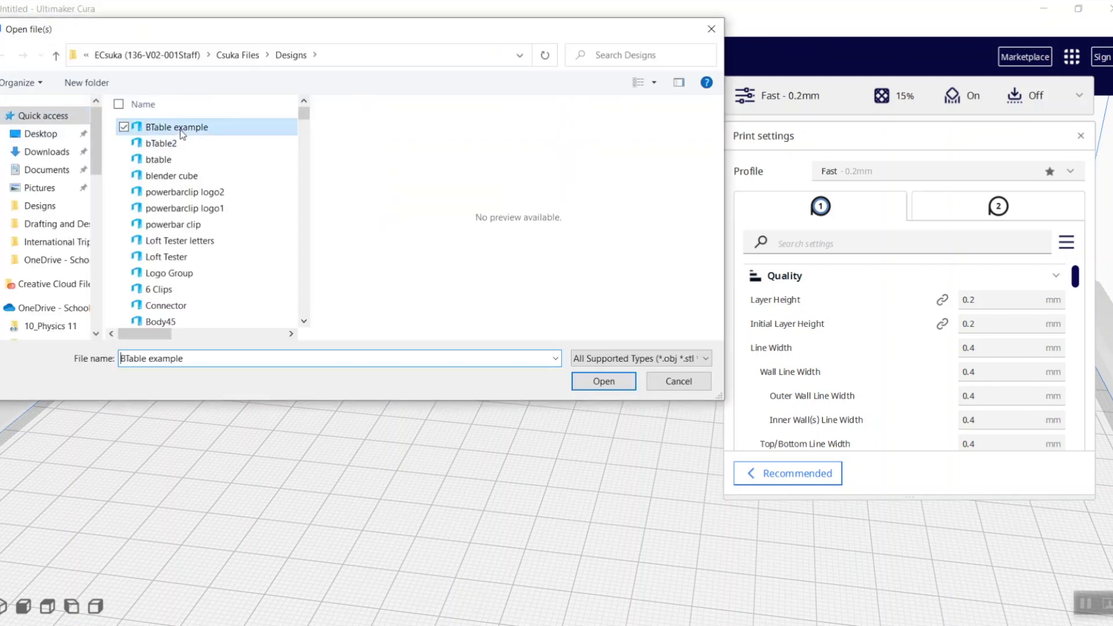
click(604, 381)
click(543, 463)
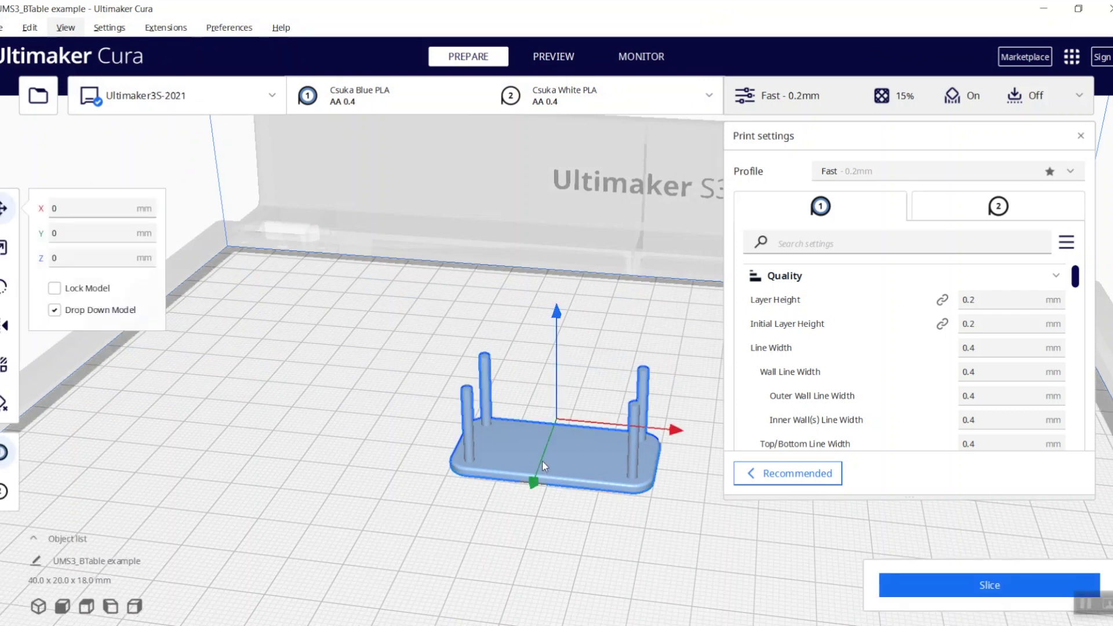